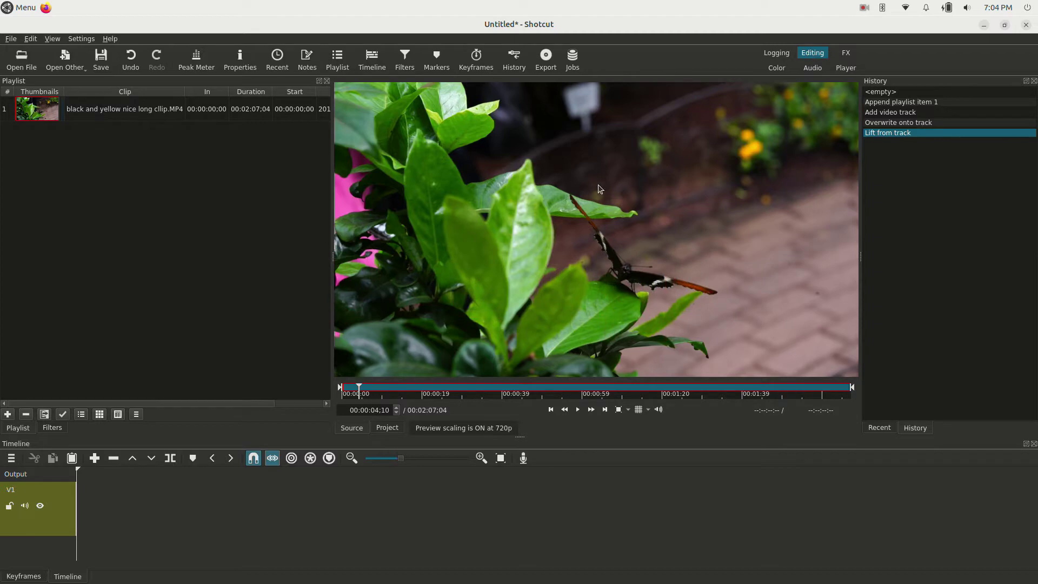
Mark the butterfly clip from 00:00:15;06 for 00:00:07;17 and drop it at the start of V1.
key("space")
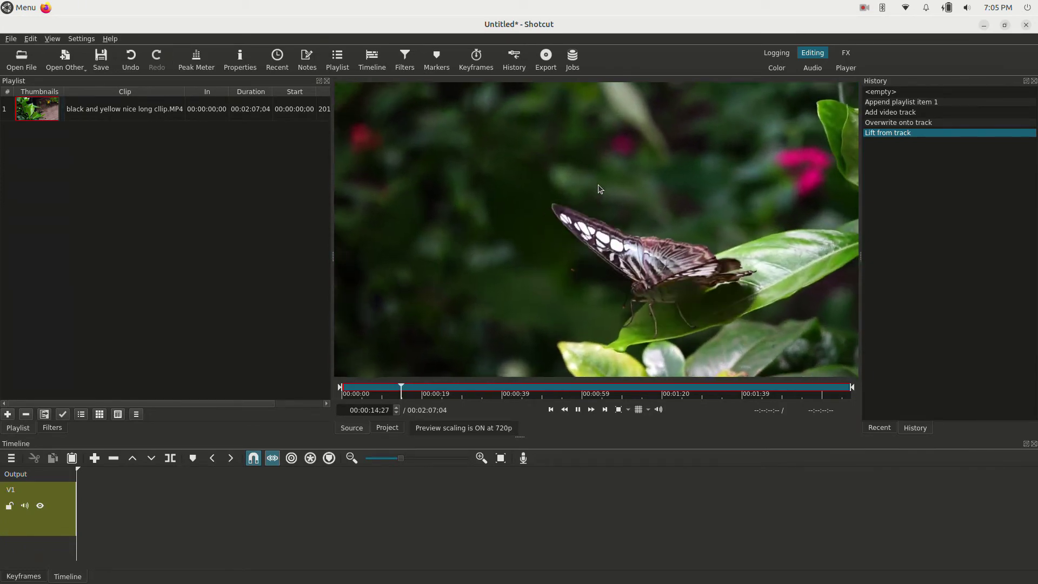
key("i")
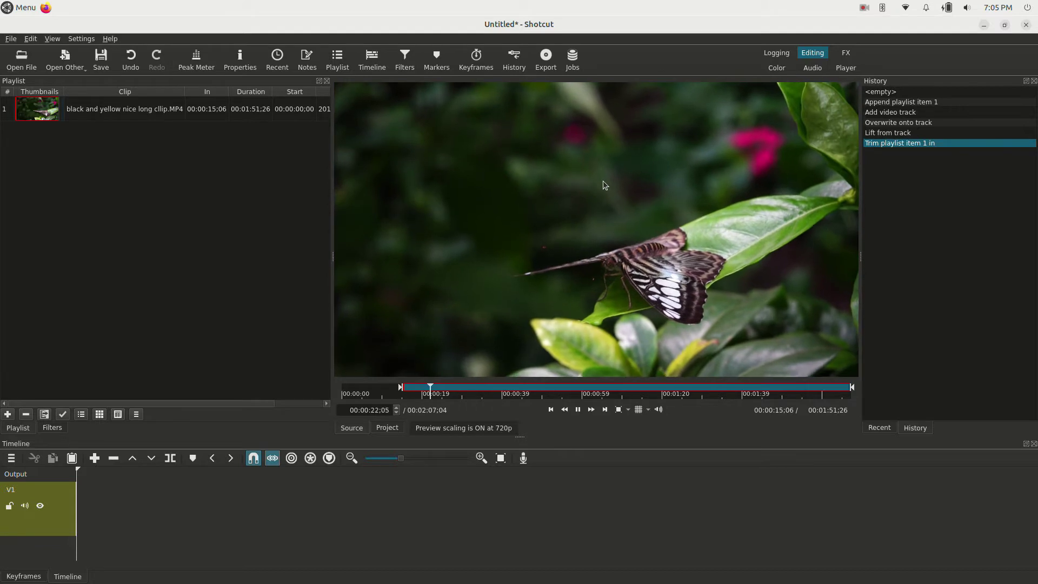
key("o")
key("space")
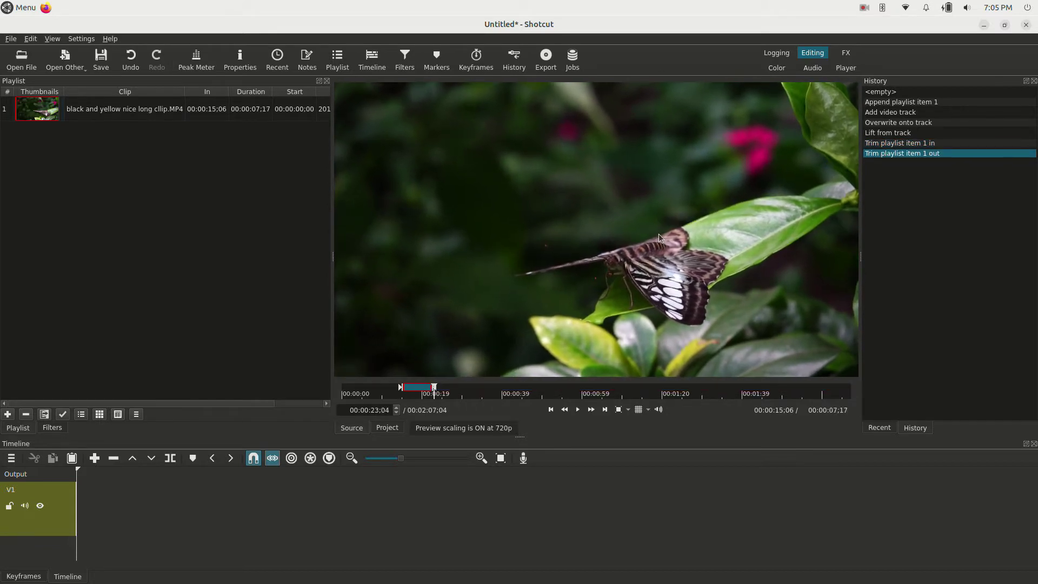
left_click_drag(656, 243, 118, 503)
Switch to the FX layout without the Keyframes panel and show Filters for the butterfly clip on V1.
left_click(123, 472)
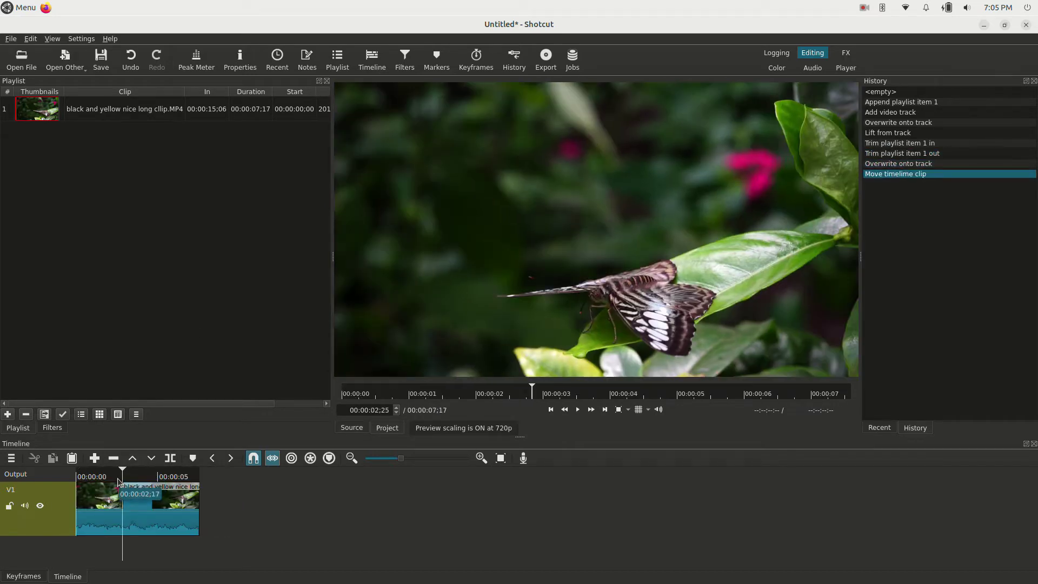
left_click(846, 55)
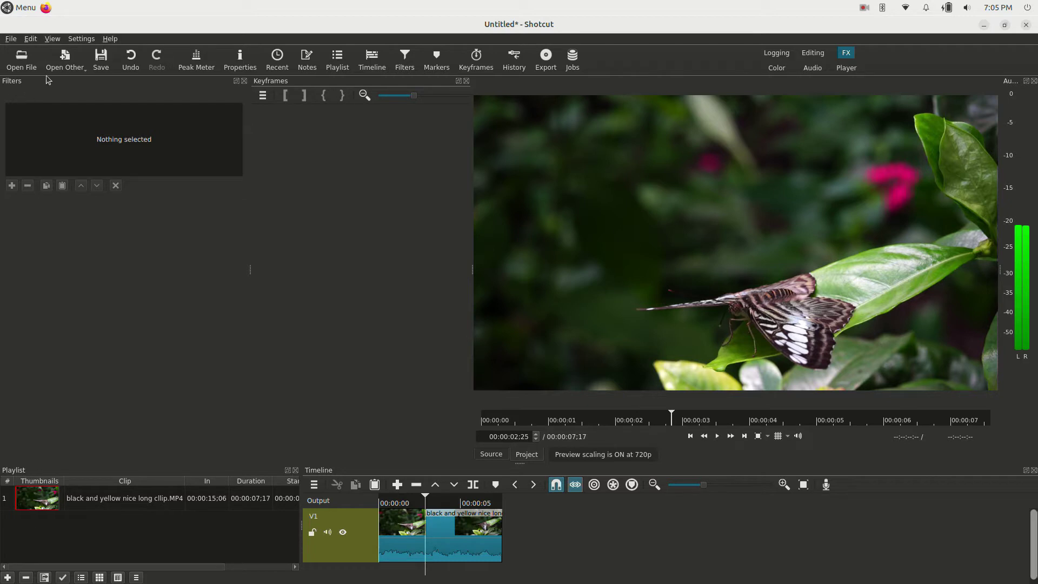
left_click(244, 82)
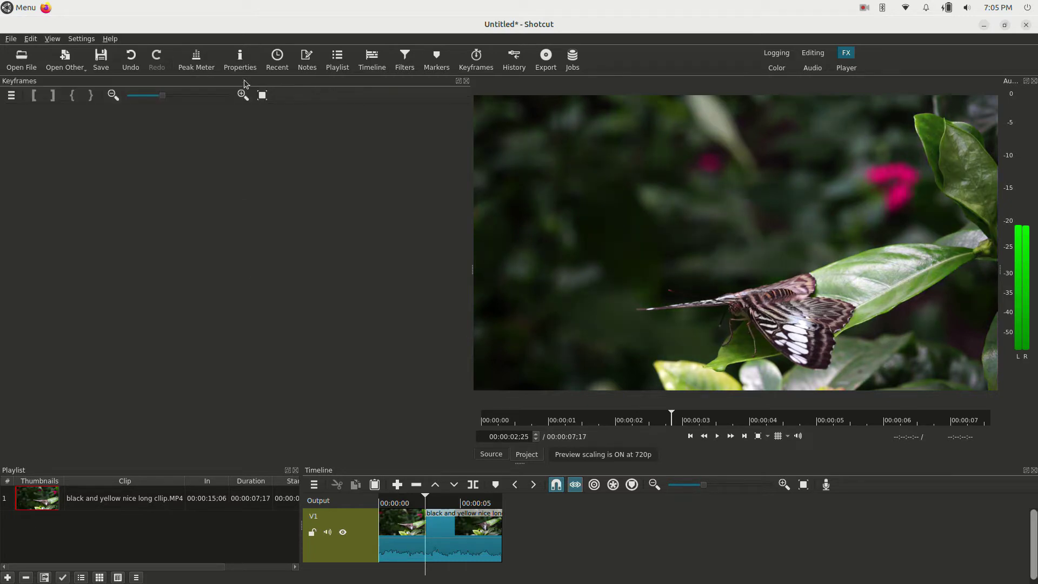
left_click(466, 81)
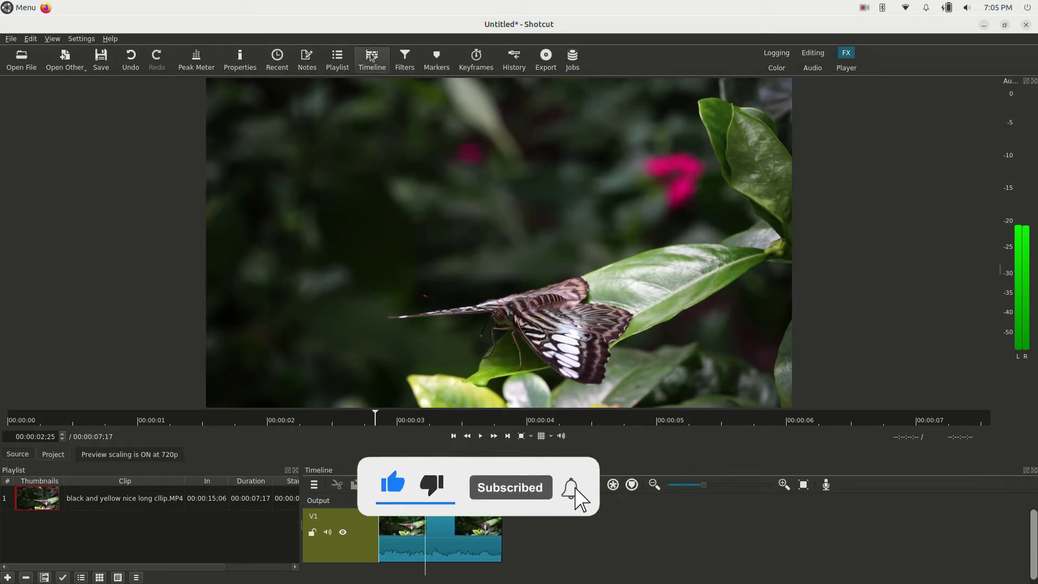
left_click(404, 58)
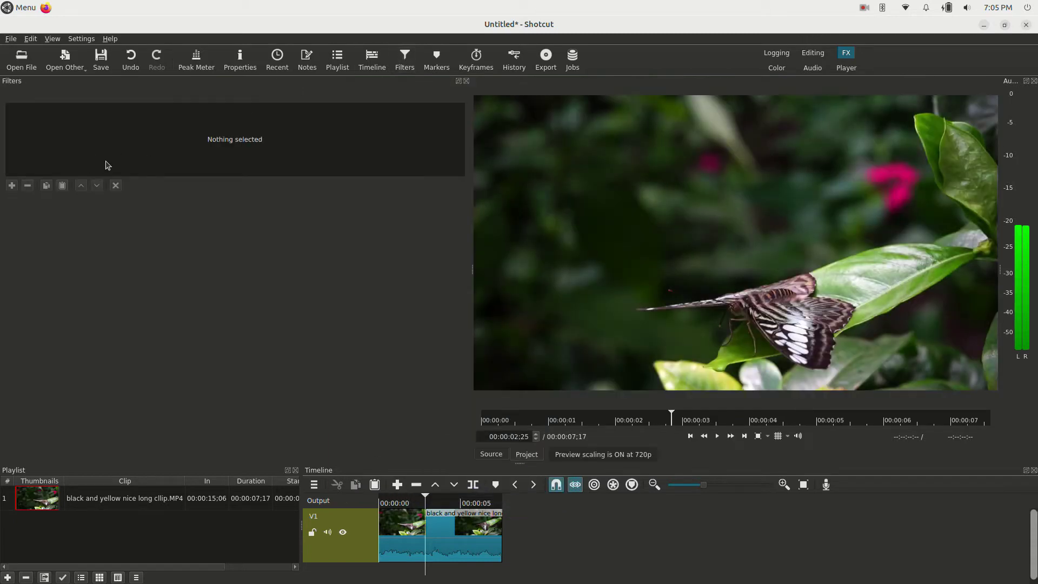
left_click(444, 525)
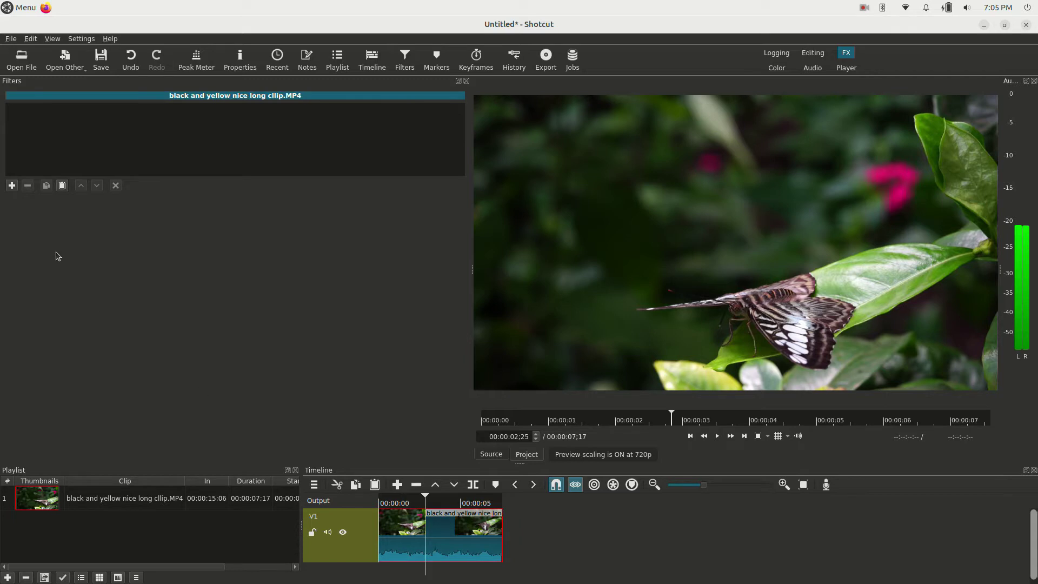
Browse the filter categories and add the Video filter Brightness to the butterfly clip.
left_click(12, 187)
left_click(83, 127)
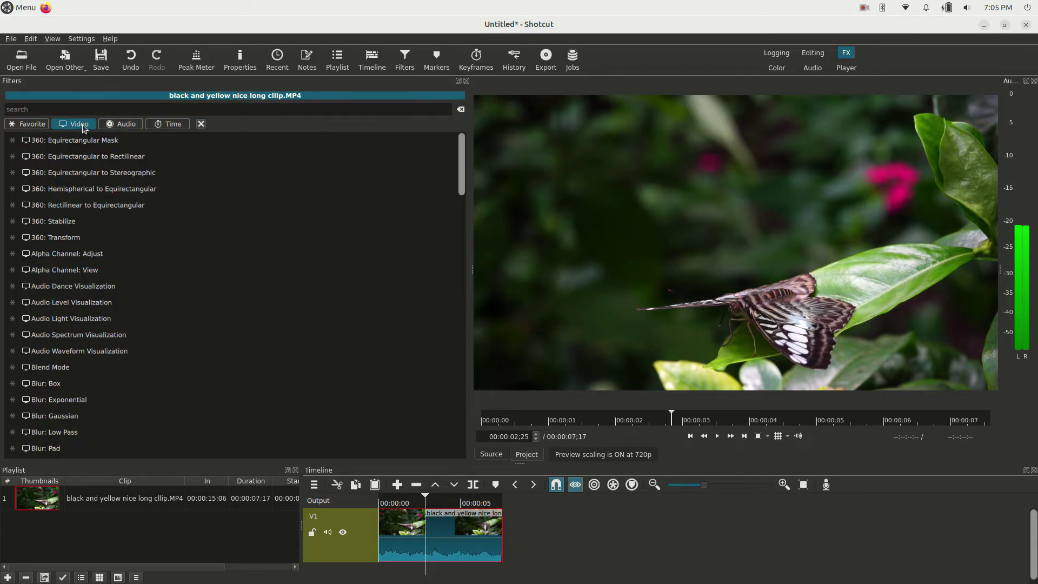
left_click(25, 125)
left_click(76, 124)
left_click(121, 125)
left_click(173, 124)
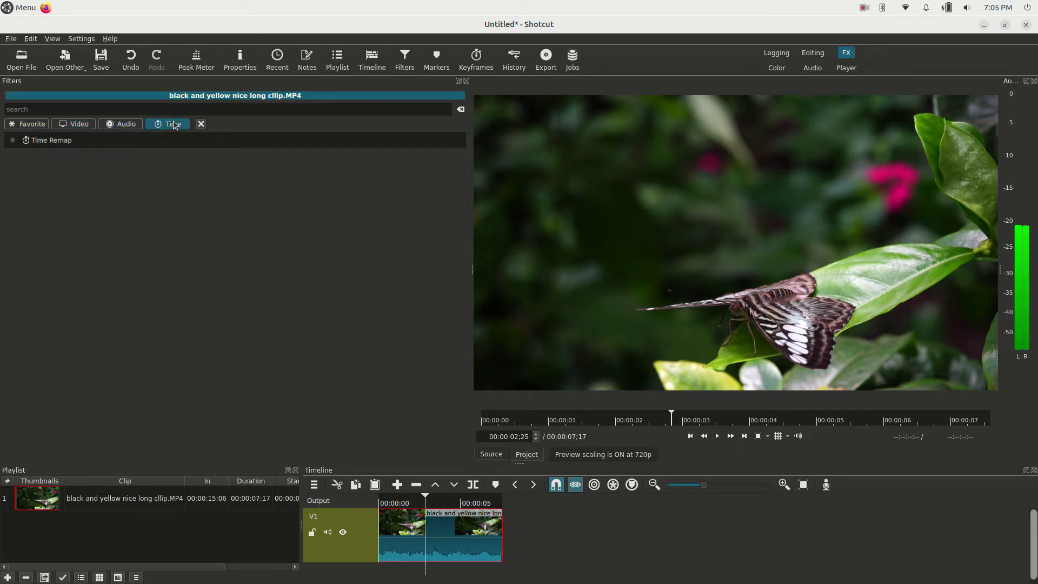
left_click(76, 125)
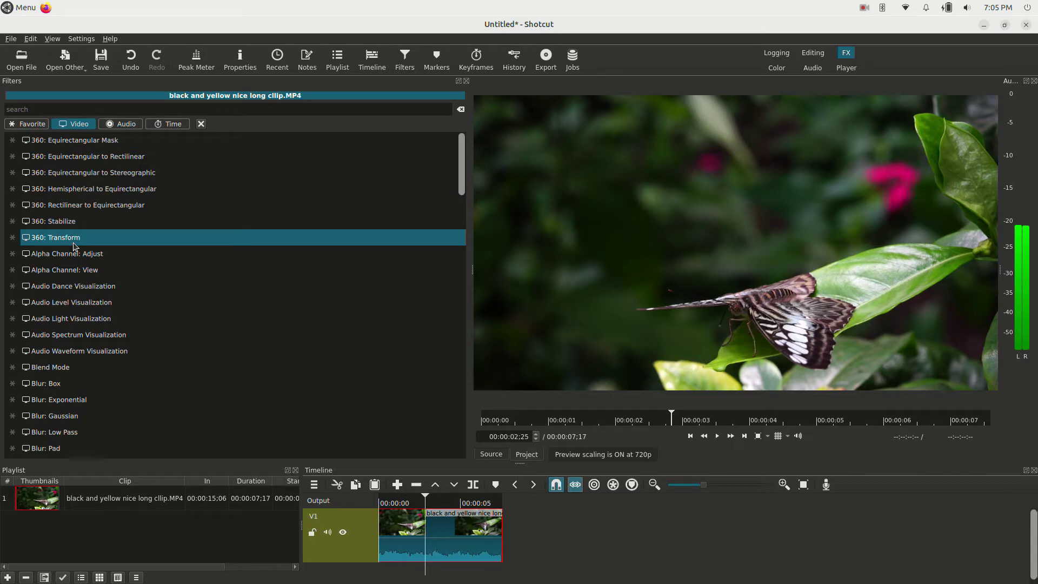
scroll(74, 246, "down", 3)
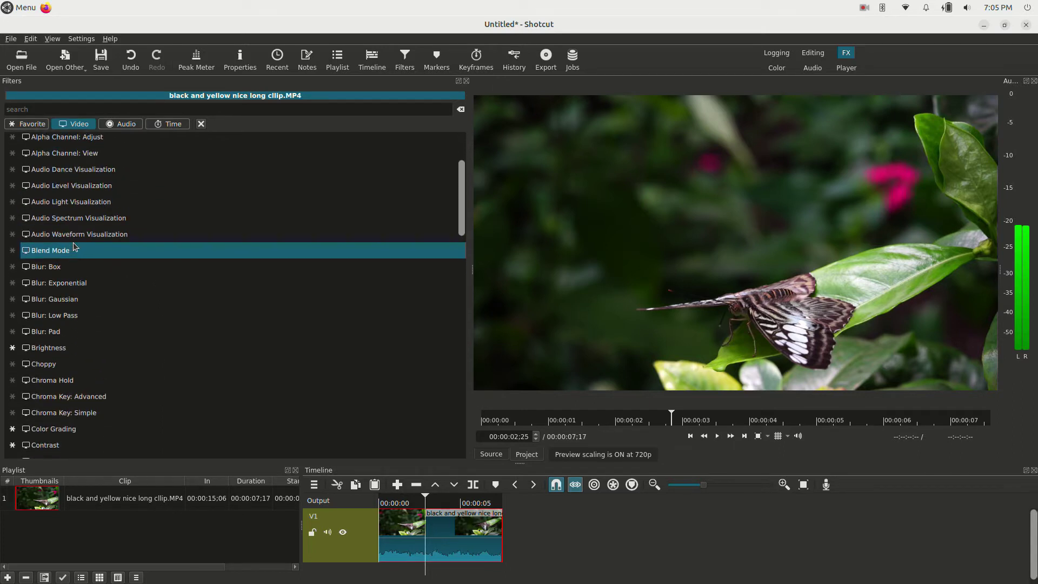
left_click(59, 351)
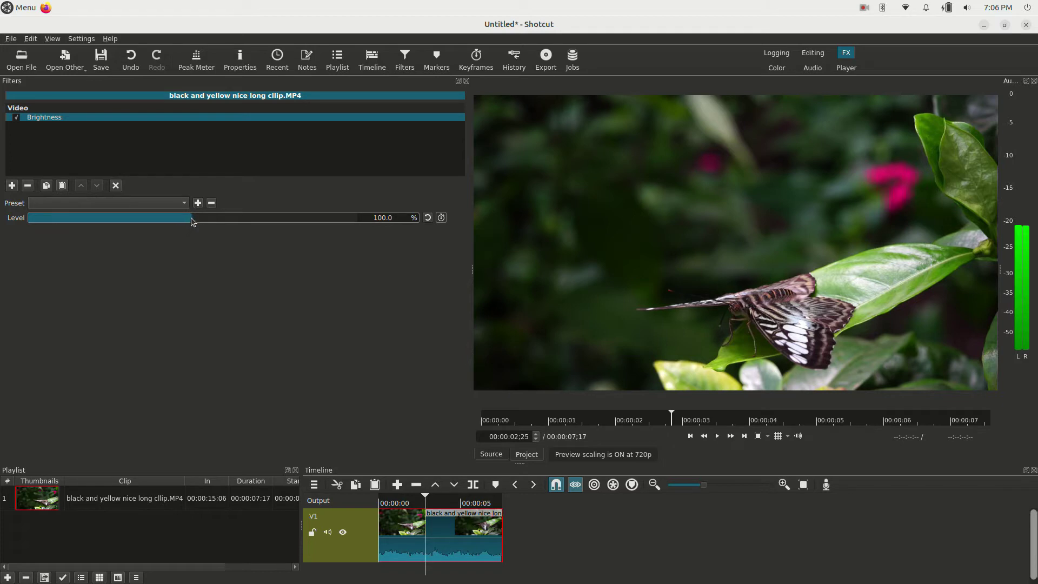
Set the Brightness Level to 83.5% and enable keyframes for Level.
left_click_drag(193, 221, 166, 230)
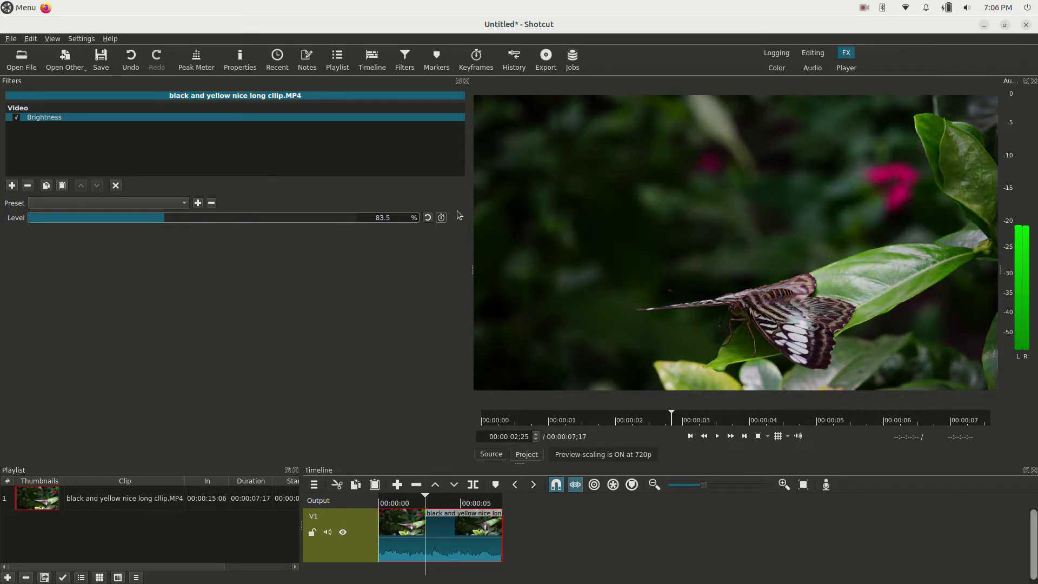
left_click(442, 217)
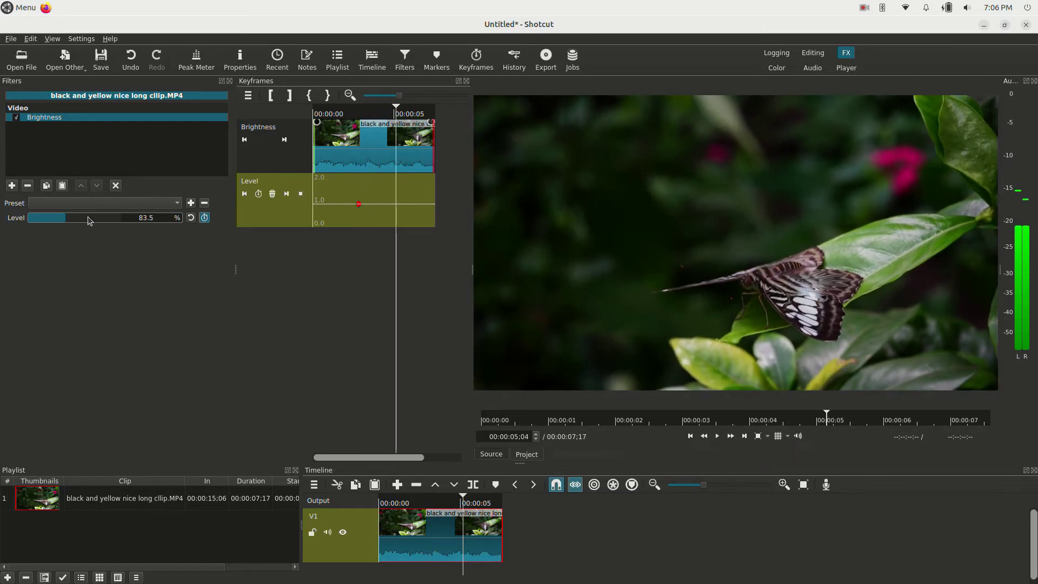
Add Brightness Level keyframes at the playhead and at about one second, adjusting their values.
left_click_drag(68, 222, 123, 222)
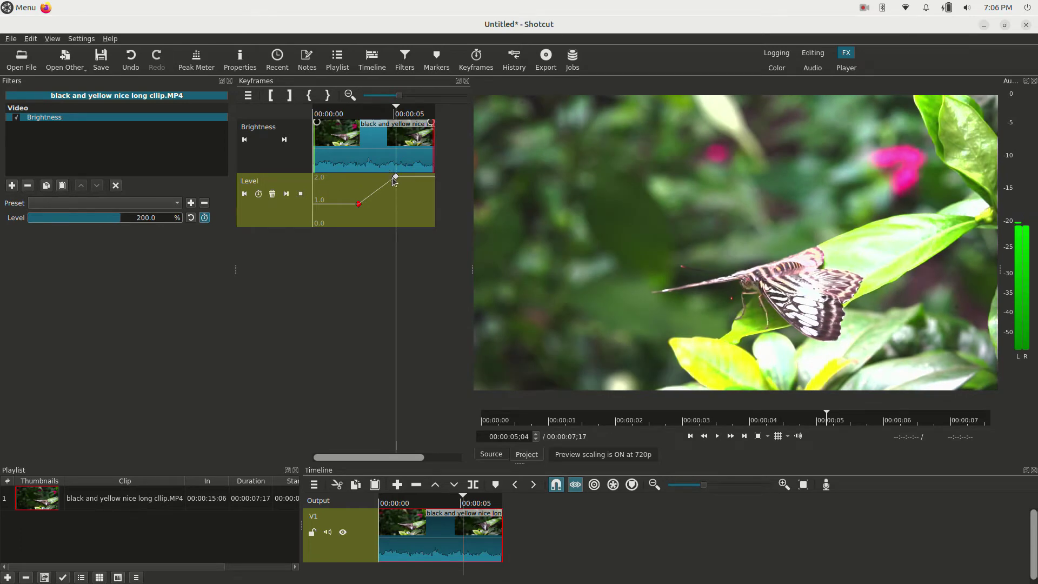
left_click(329, 115)
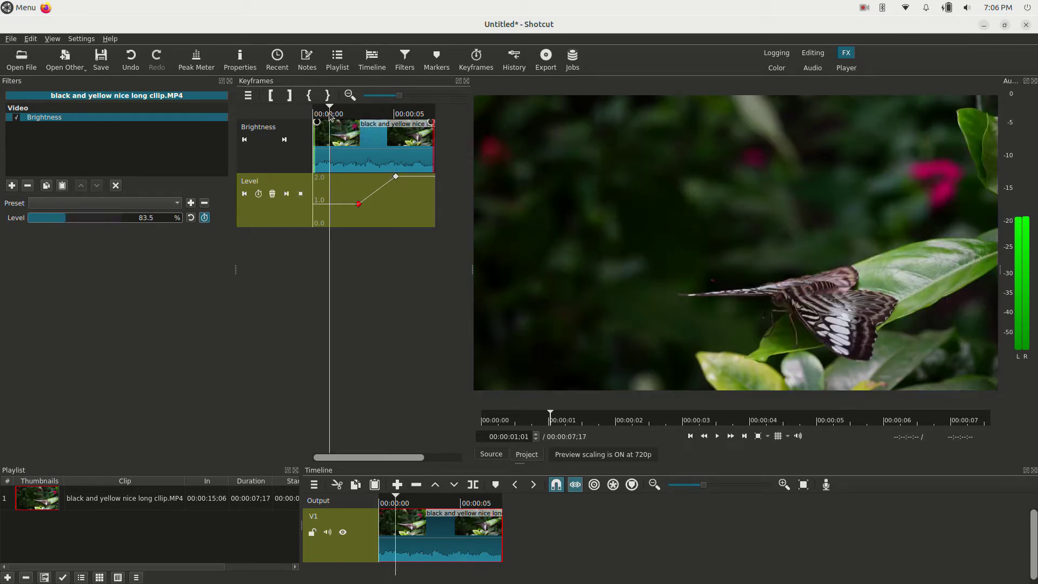
left_click(258, 193)
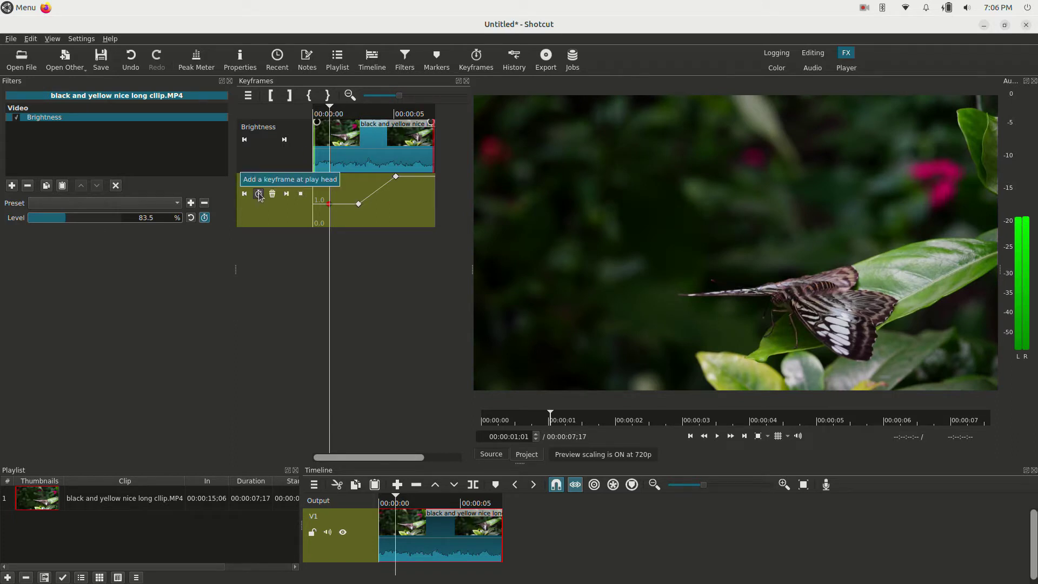
left_click_drag(331, 207, 330, 196)
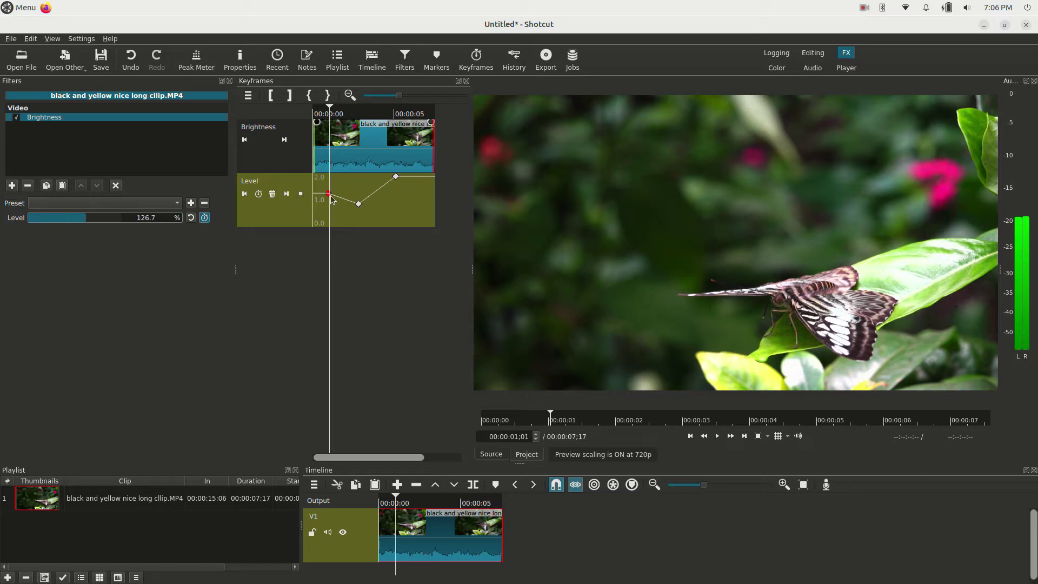
mouse_move(331, 197)
left_mouse_down()
mouse_move(334, 209)
mouse_move(331, 191)
left_mouse_up()
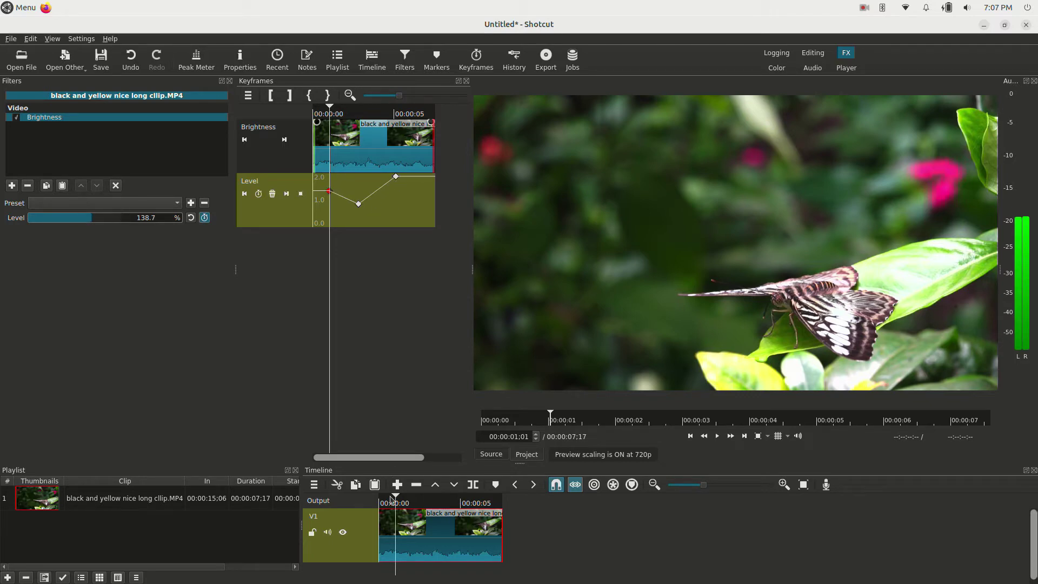
Preview the animation and move the last keyframe later, lowering it to about 171.1%.
left_click_drag(391, 498, 379, 498)
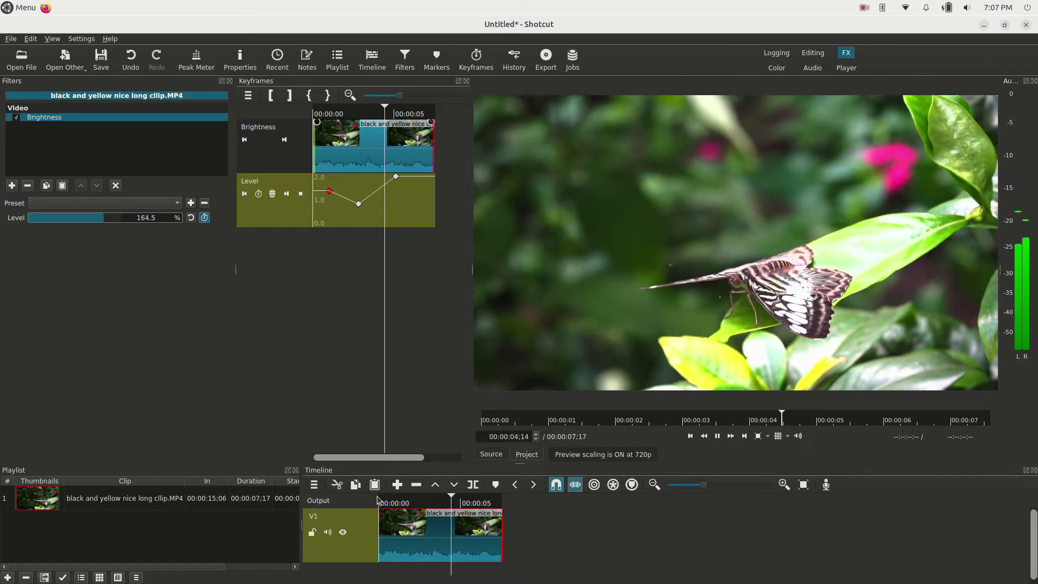
key("space")
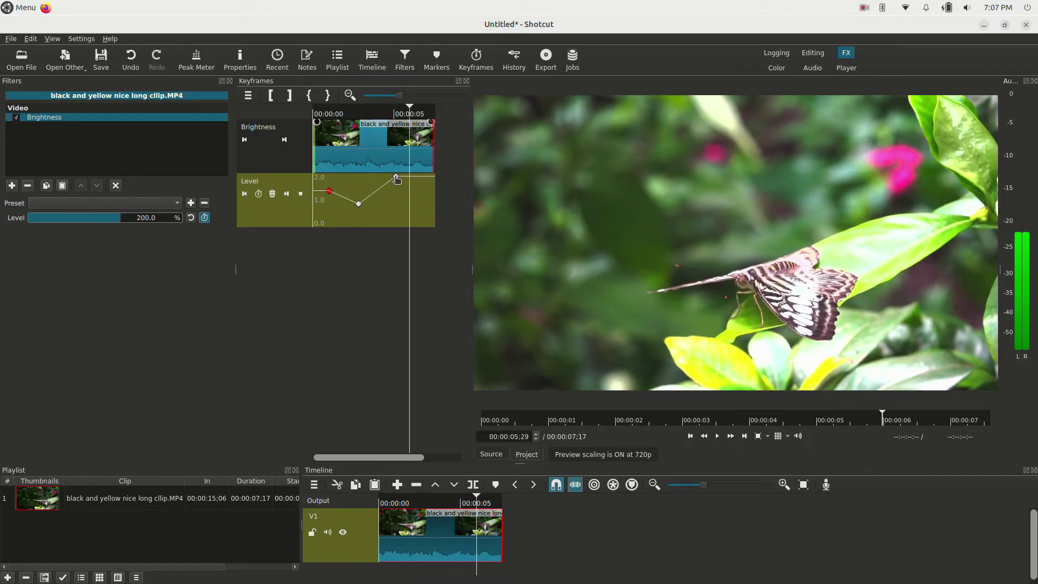
mouse_move(396, 180)
left_mouse_down()
mouse_move(413, 192)
mouse_move(399, 183)
left_mouse_up()
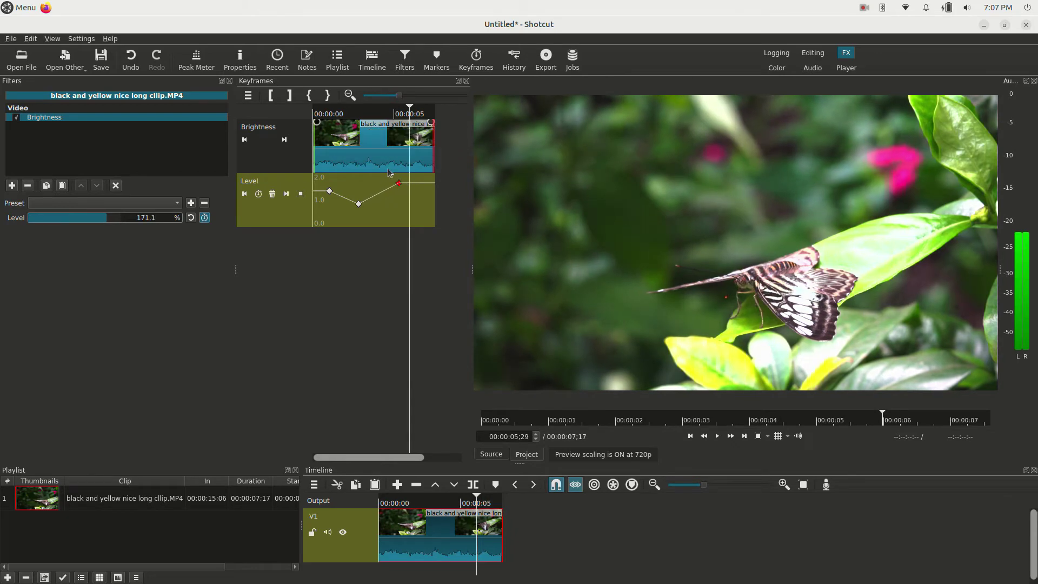
Delete the middle Brightness Level keyframe.
right_click(355, 206)
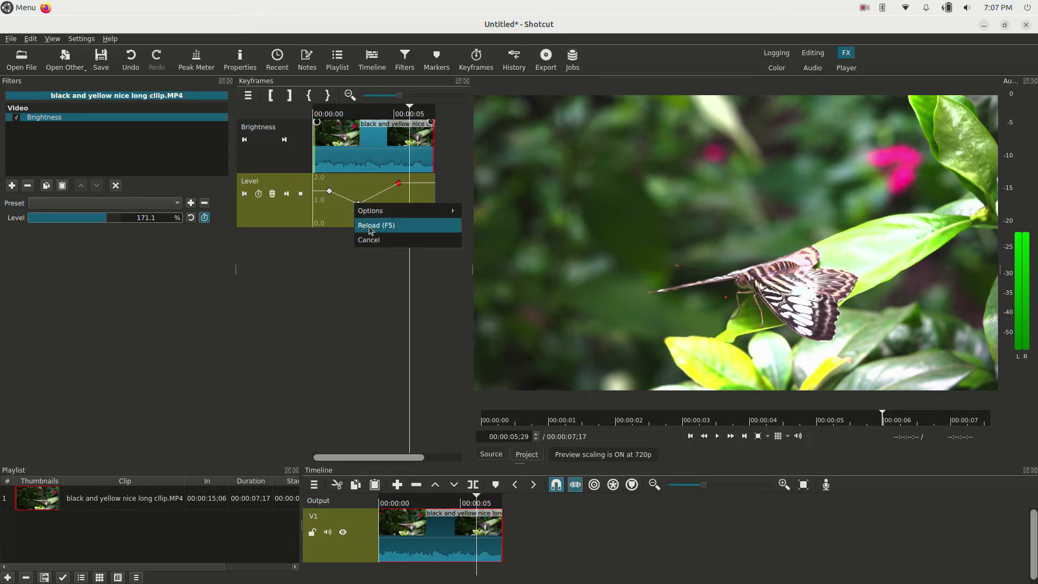
left_click(360, 205)
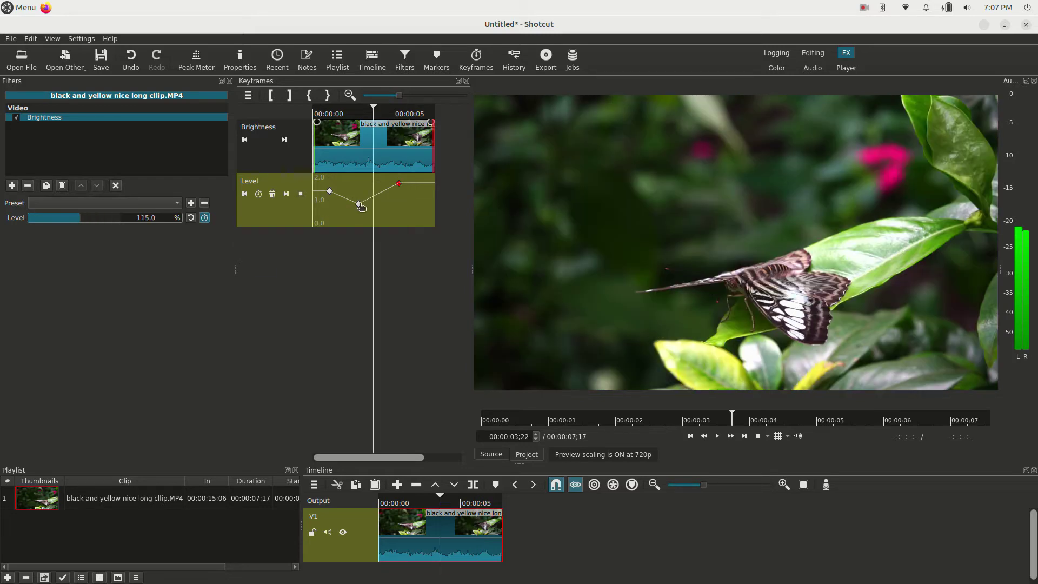
right_click(359, 205)
left_click(377, 226)
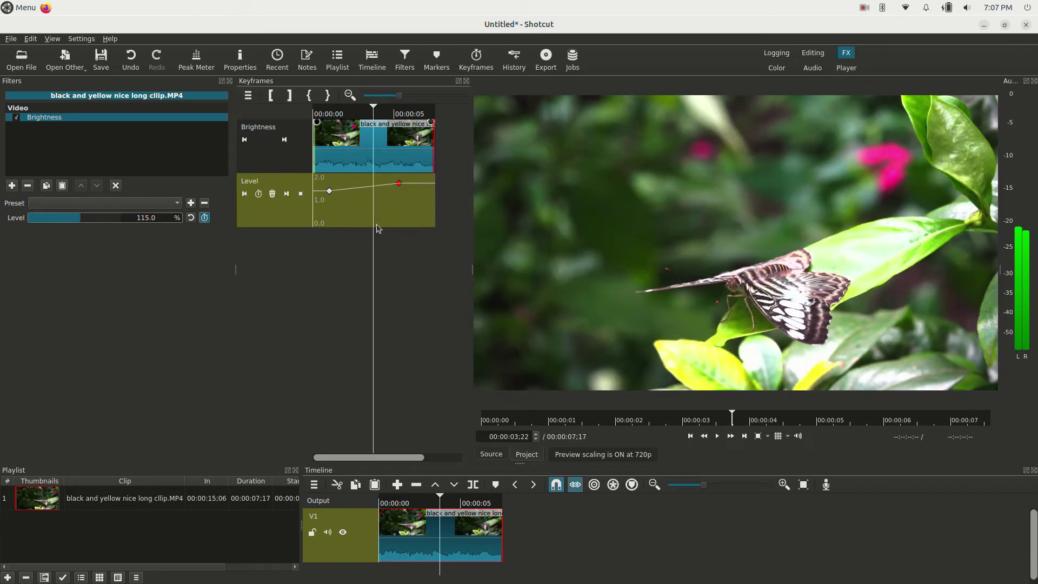
Set the first Level keyframe to Hold and play from one second to check.
right_click(332, 195)
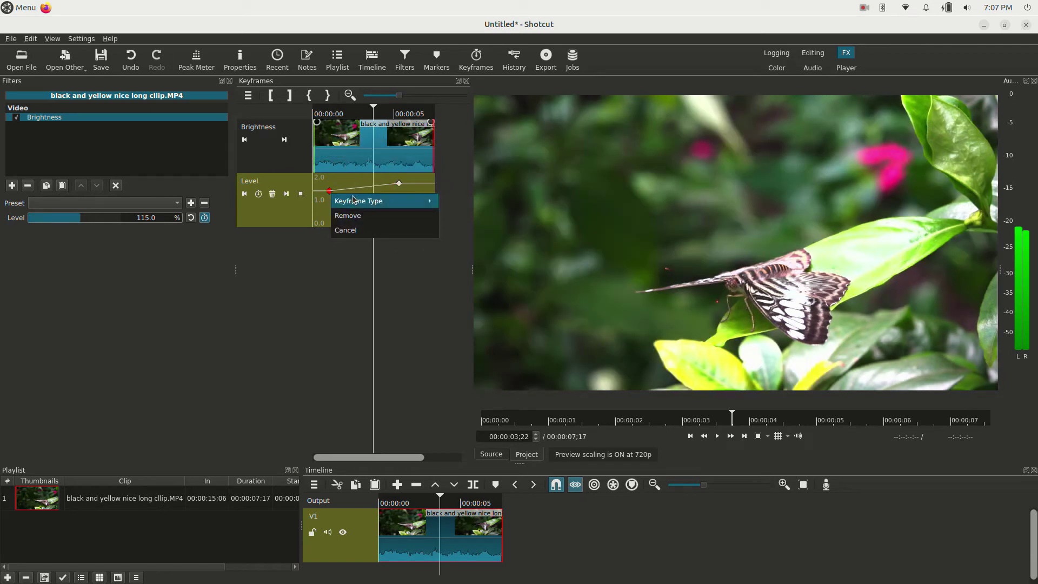
mouse_move(354, 200)
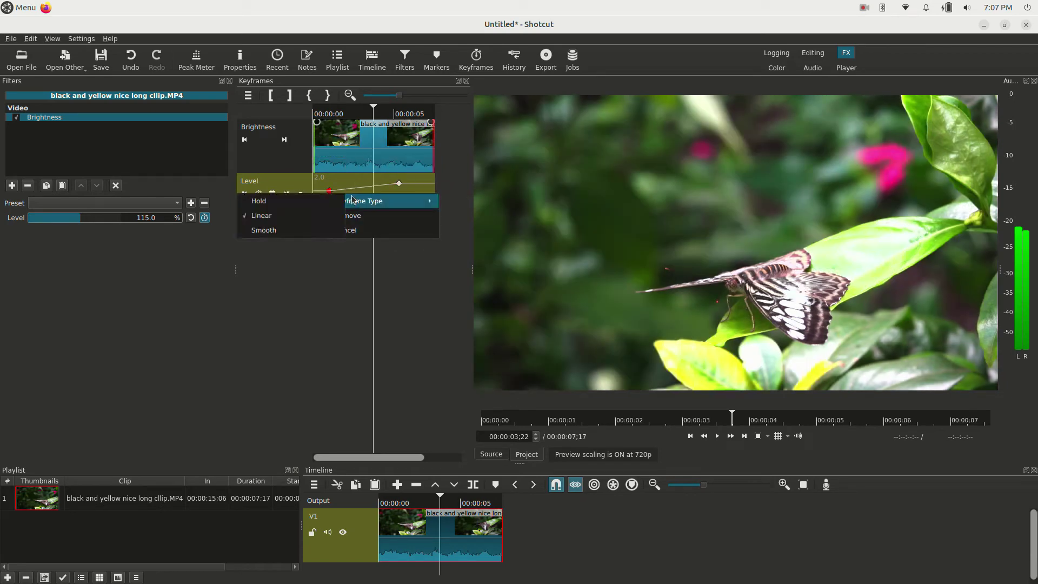
left_click(292, 201)
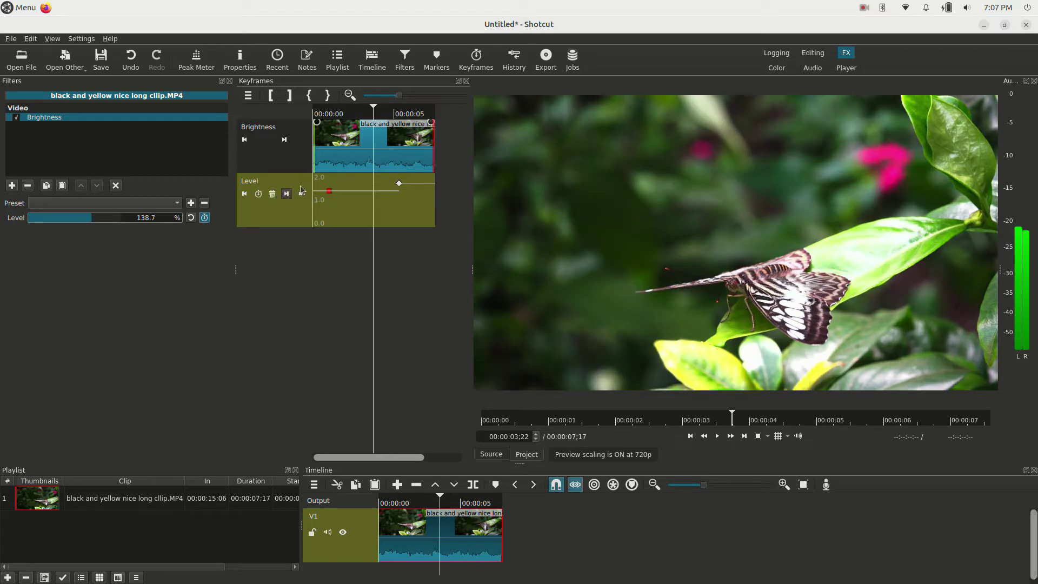
left_click(330, 117)
key("space")
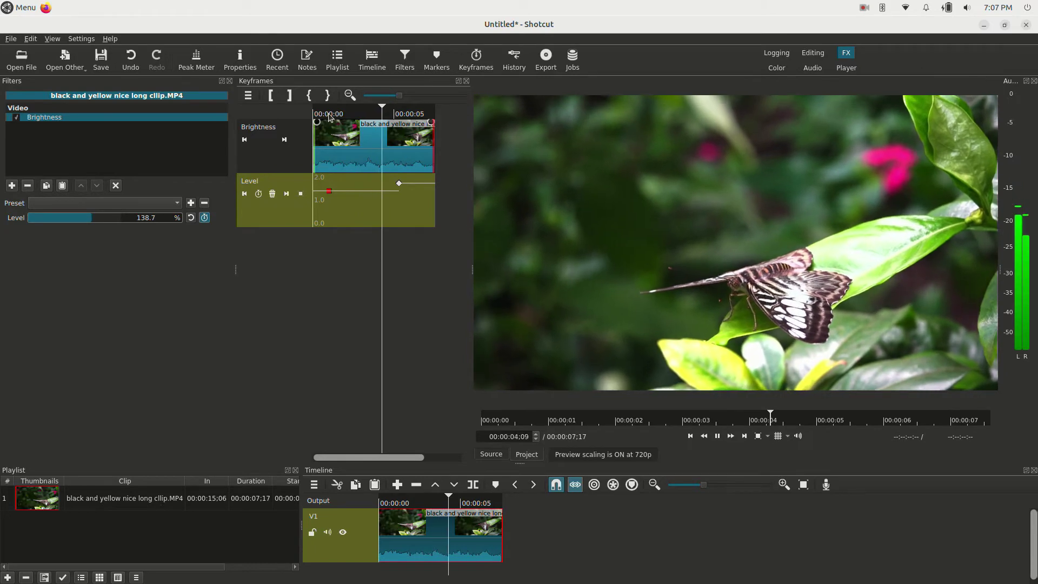
key("space")
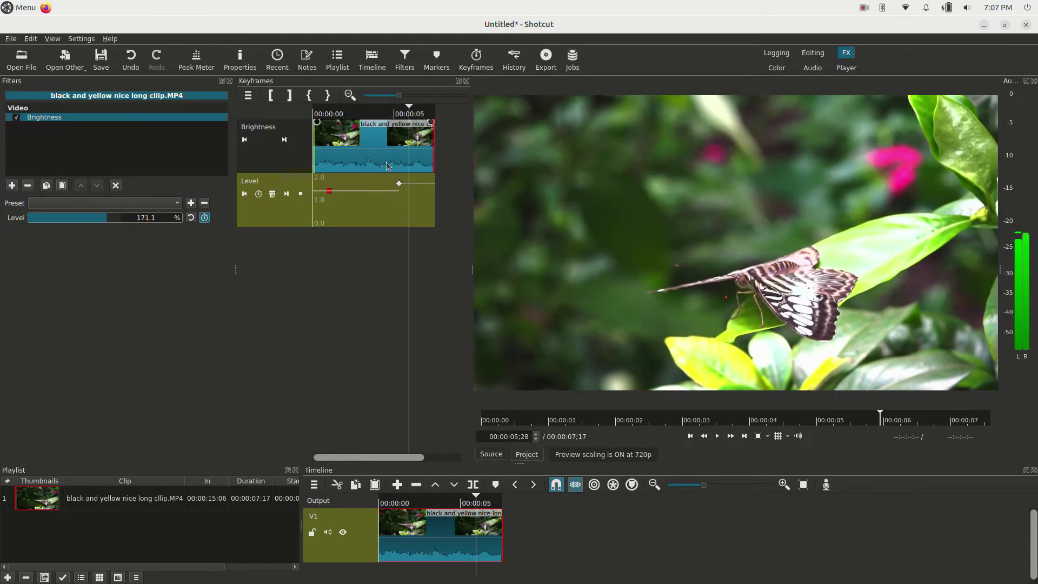
Change the red Level keyframe to Smooth and preview the gradual brightness ramp.
right_click(329, 195)
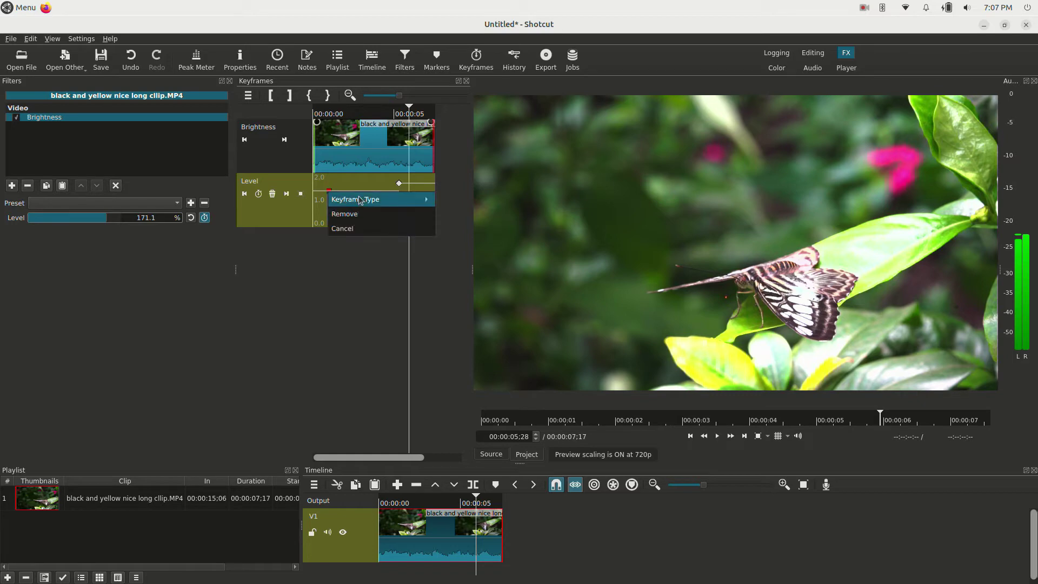
mouse_move(349, 200)
left_click(278, 229)
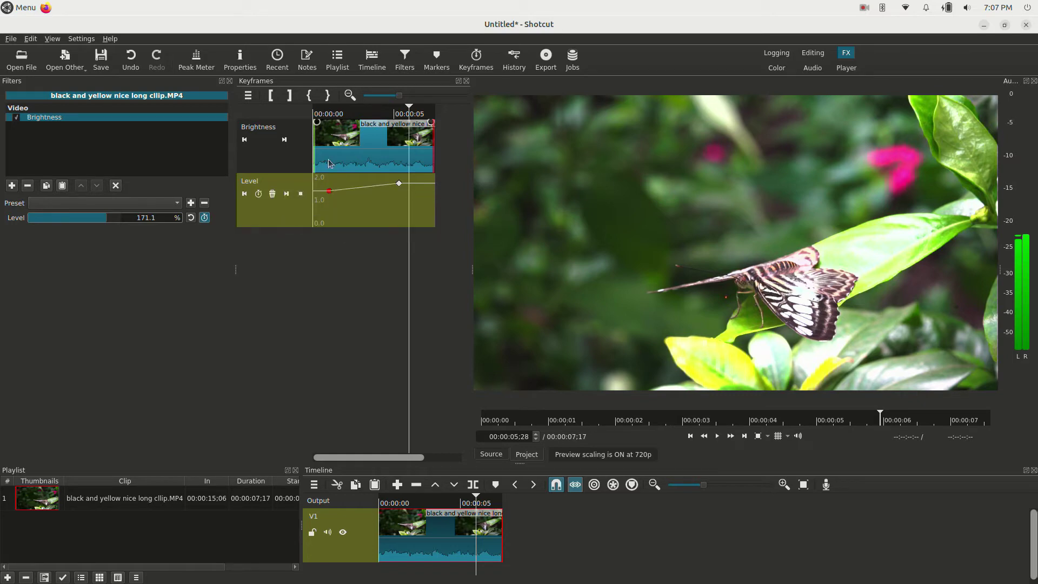
left_click(322, 120)
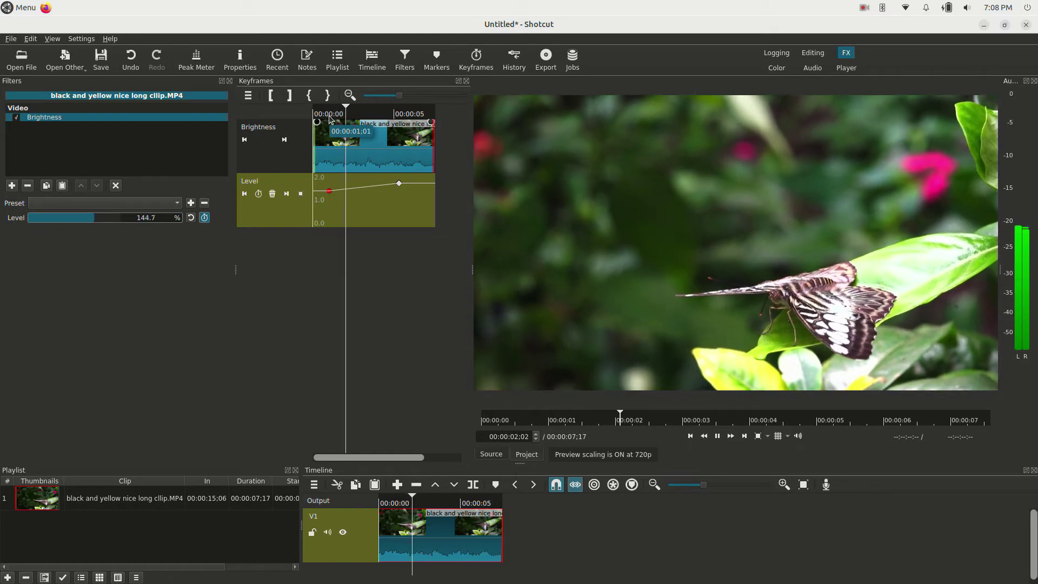
key("space")
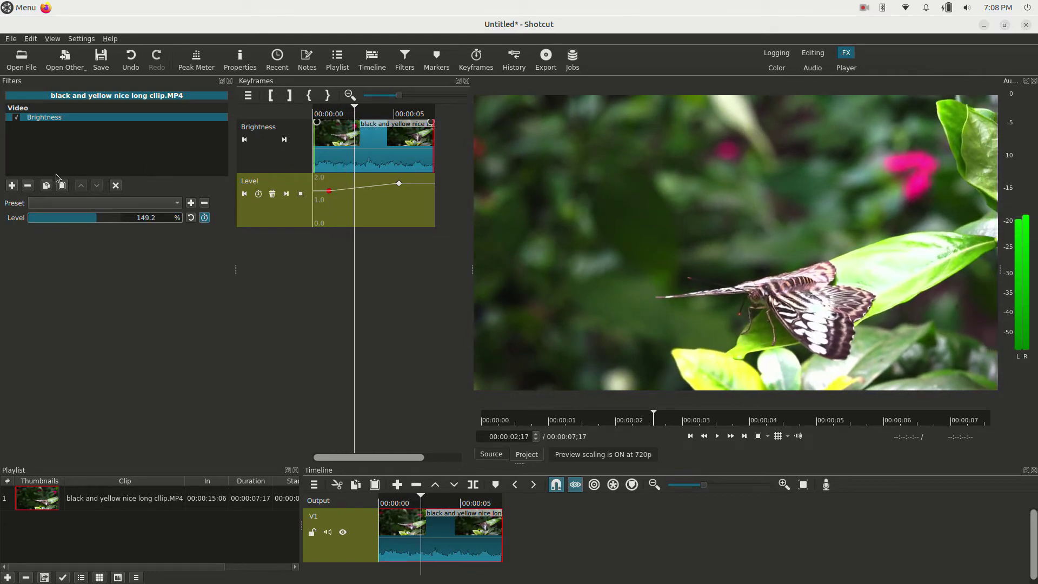
Add the Choppy filter to the butterfly clip and enable keyframes for Repeat.
left_click(11, 187)
scroll(100, 332, "down", 5)
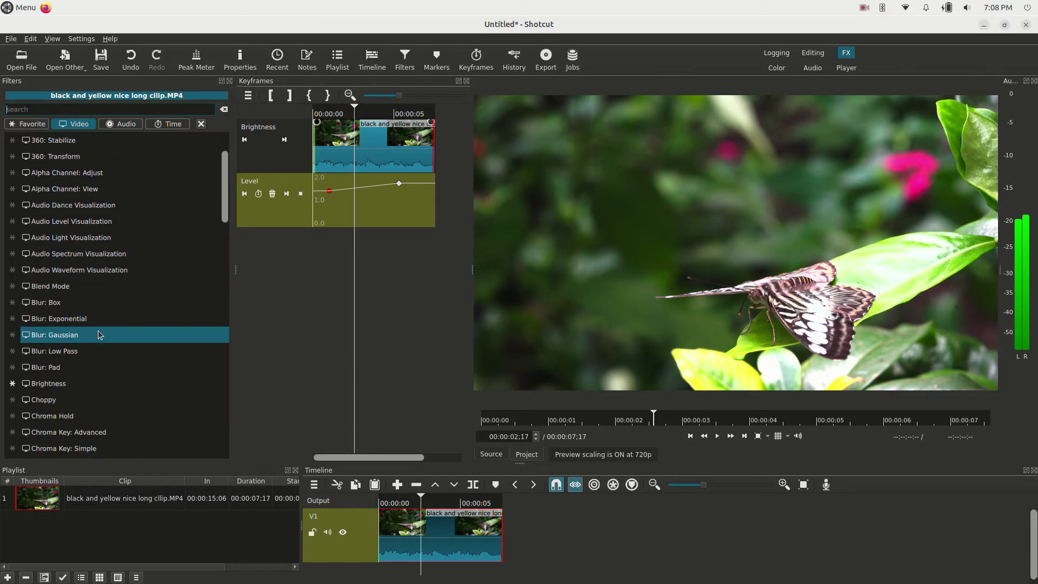
scroll(99, 333, "up", 2)
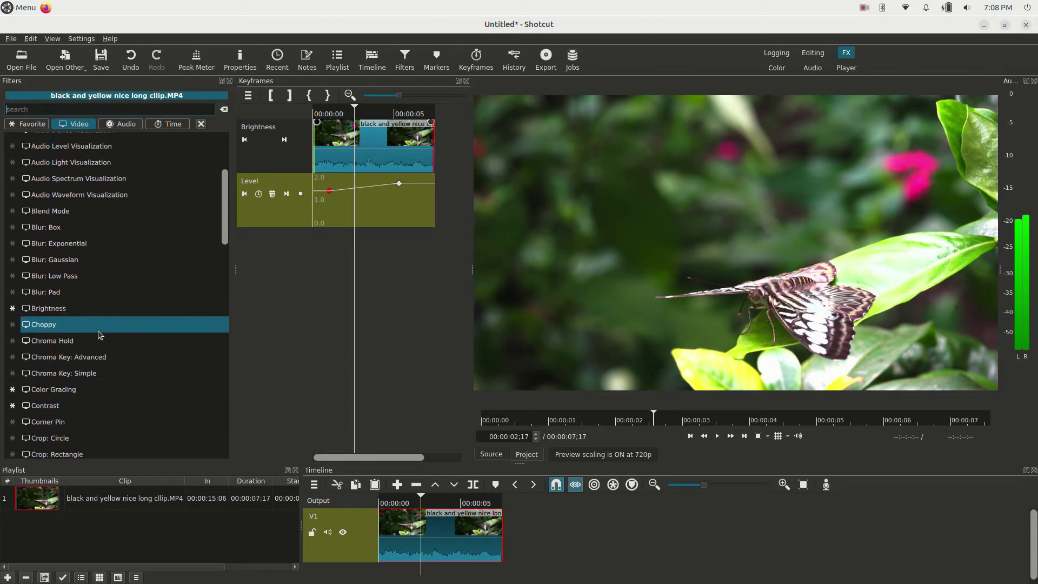
left_click(58, 331)
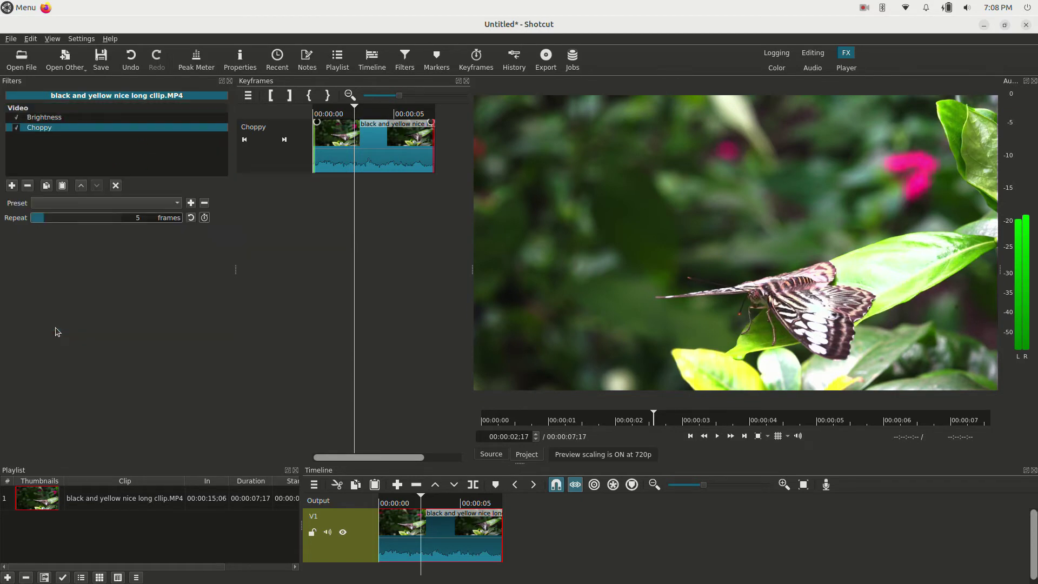
left_click(204, 218)
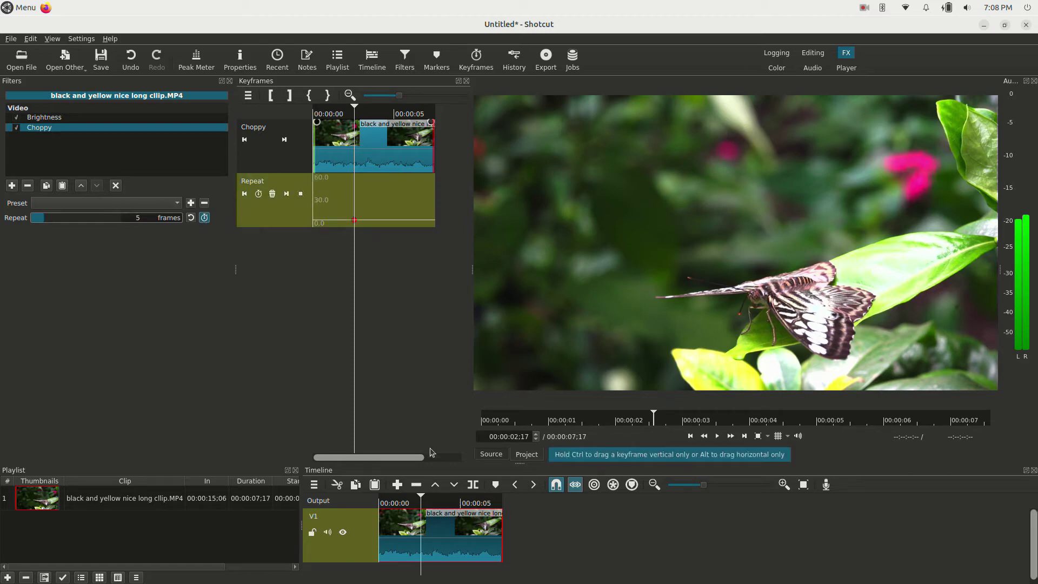
Add a Repeat keyframe at about 00:00:04:22 raised to 28 frames, then play back.
left_click_drag(441, 503, 456, 503)
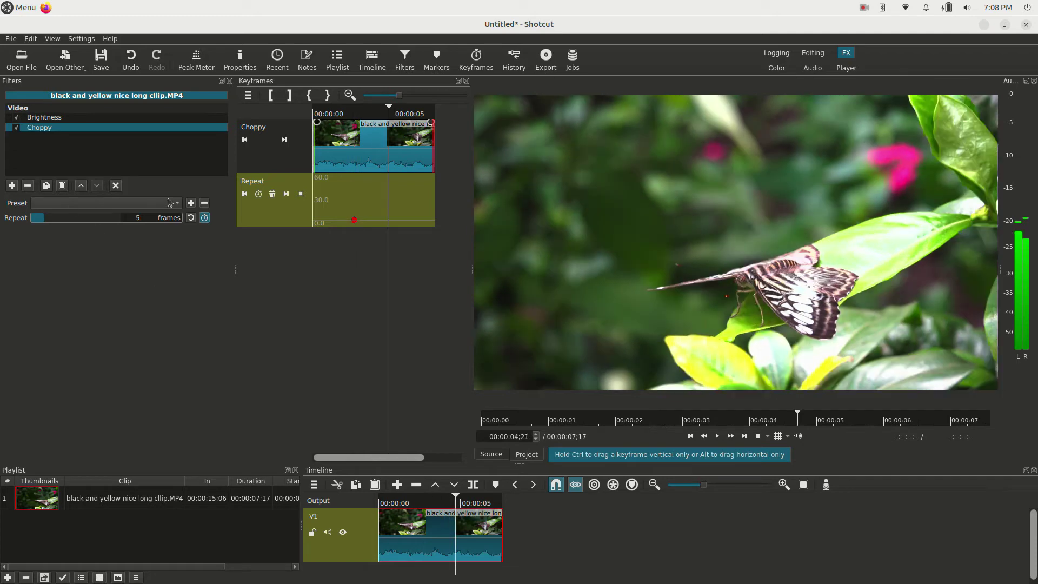
key("Right")
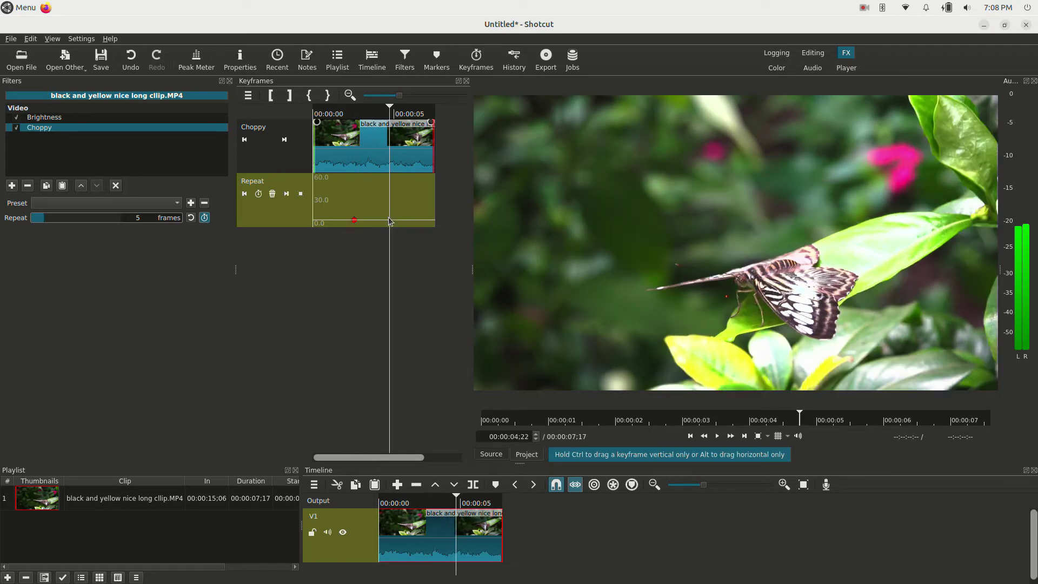
double_click(390, 221)
left_click_drag(391, 223, 388, 204)
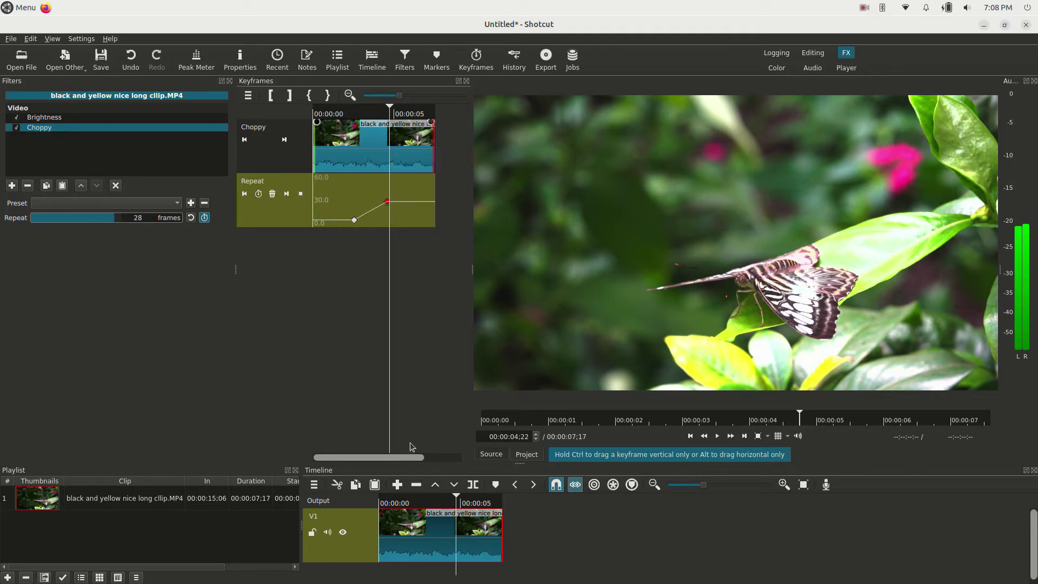
left_click(406, 502)
key("space")
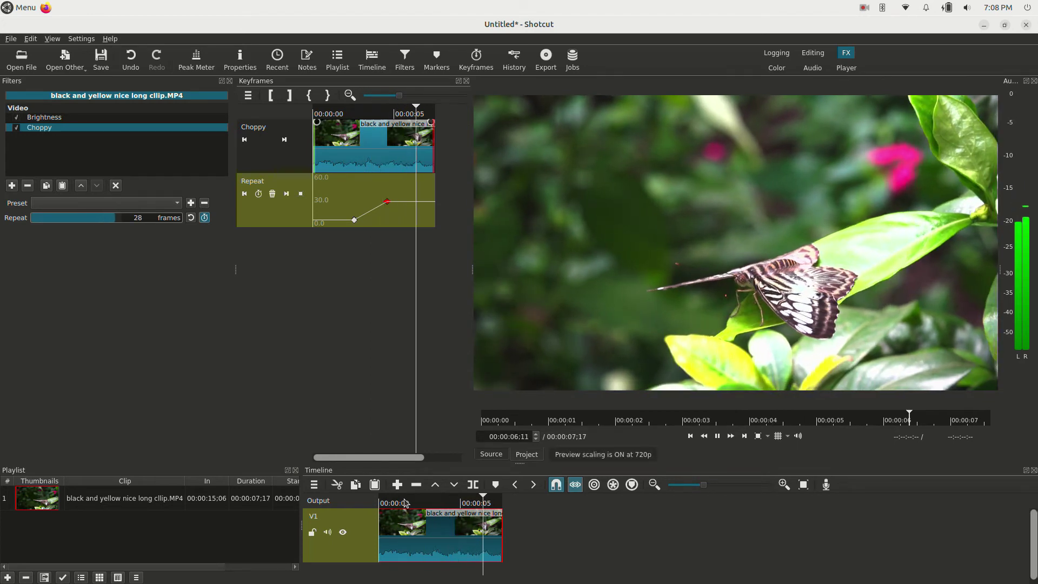
key("space")
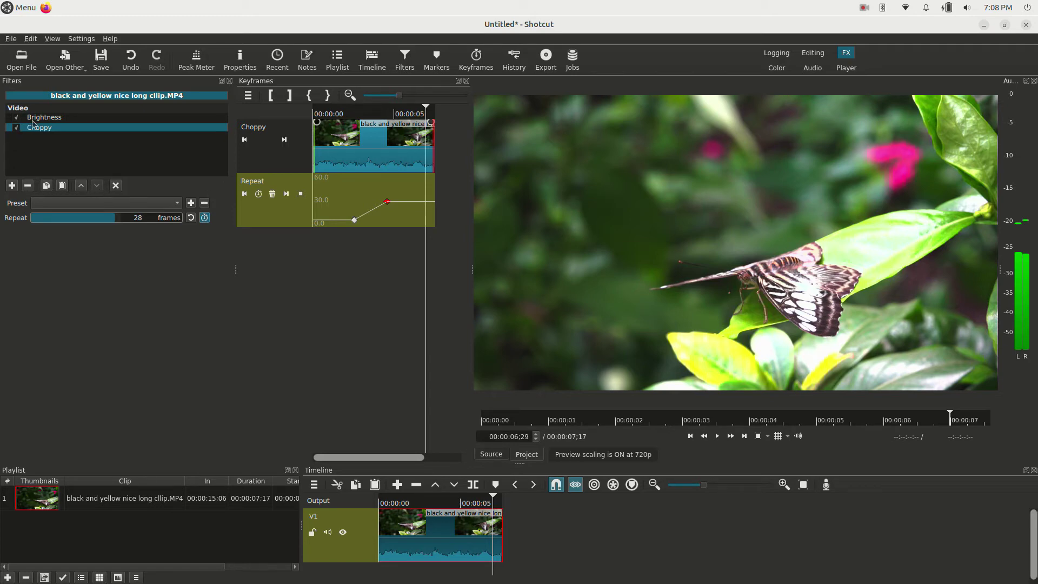
Remove the Choppy filter and add the Levels filter from the video list.
left_click(28, 185)
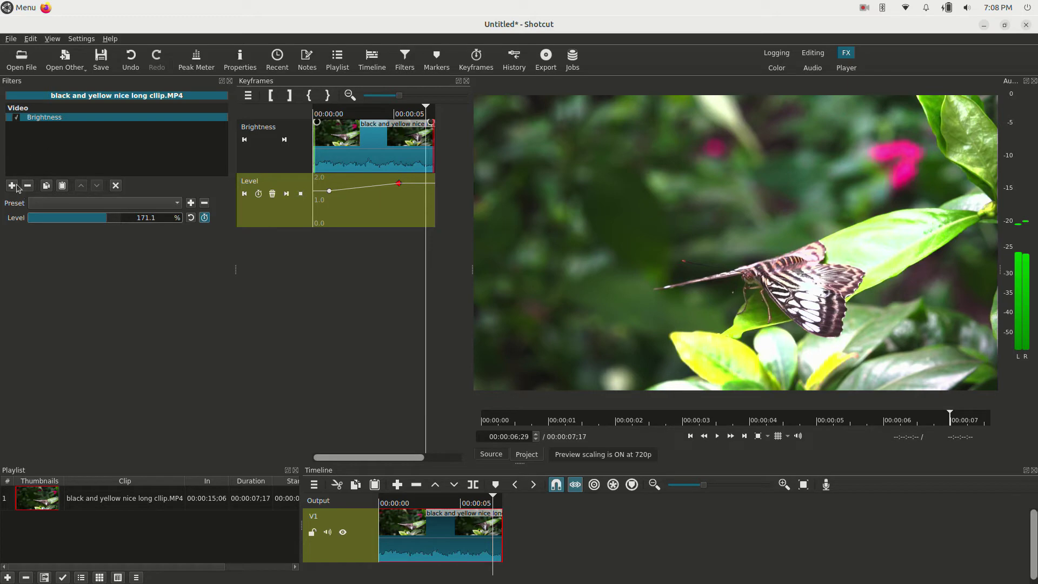
left_click(12, 186)
scroll(69, 309, "down", 12)
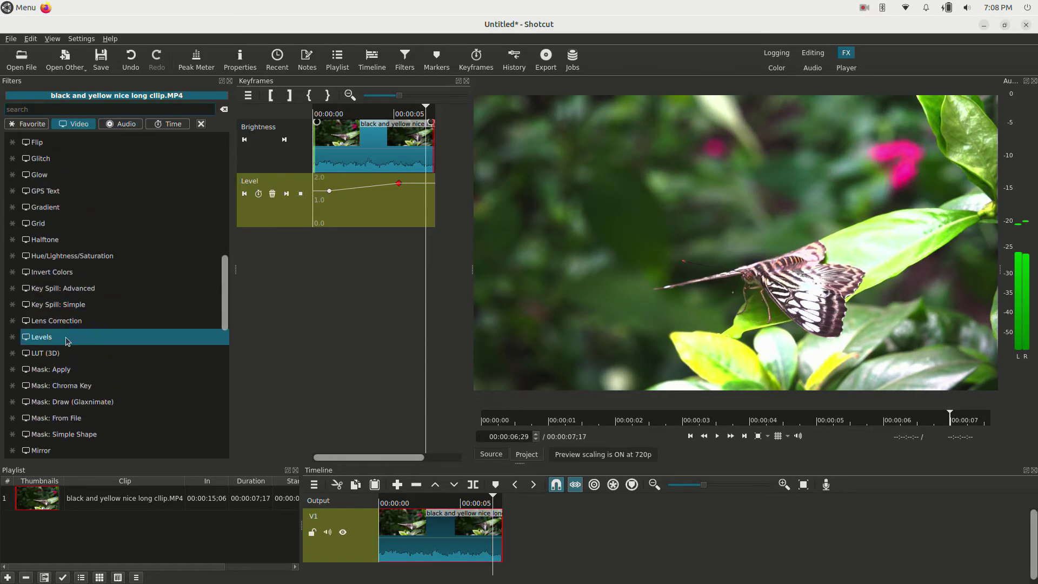
left_click(69, 343)
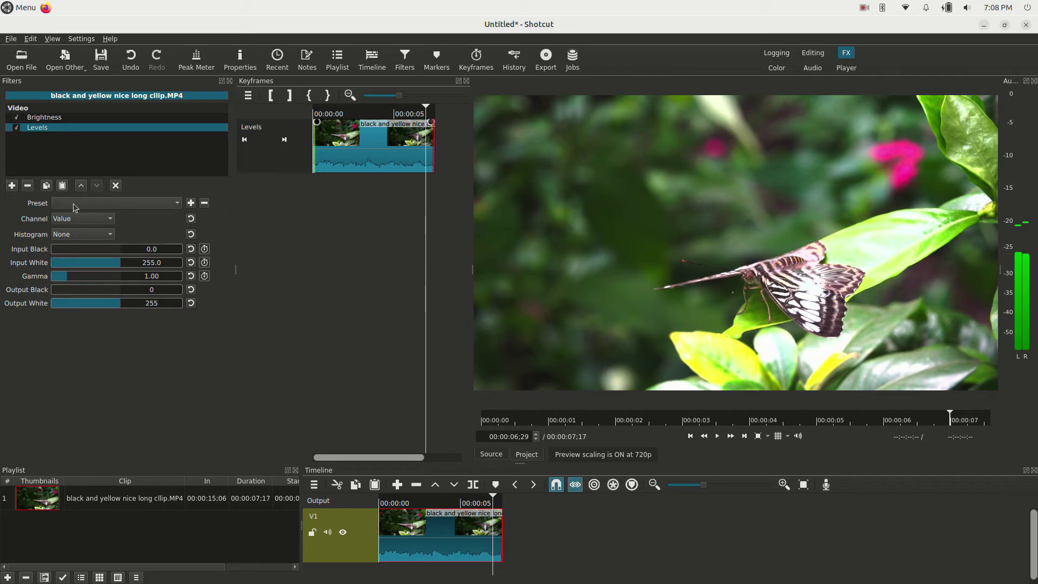
Set Levels to the Red channel with a Top Left histogram, and keyframe Input Black, Input White and Gamma.
left_click(66, 221)
left_click(66, 221)
left_click(76, 235)
left_click(76, 238)
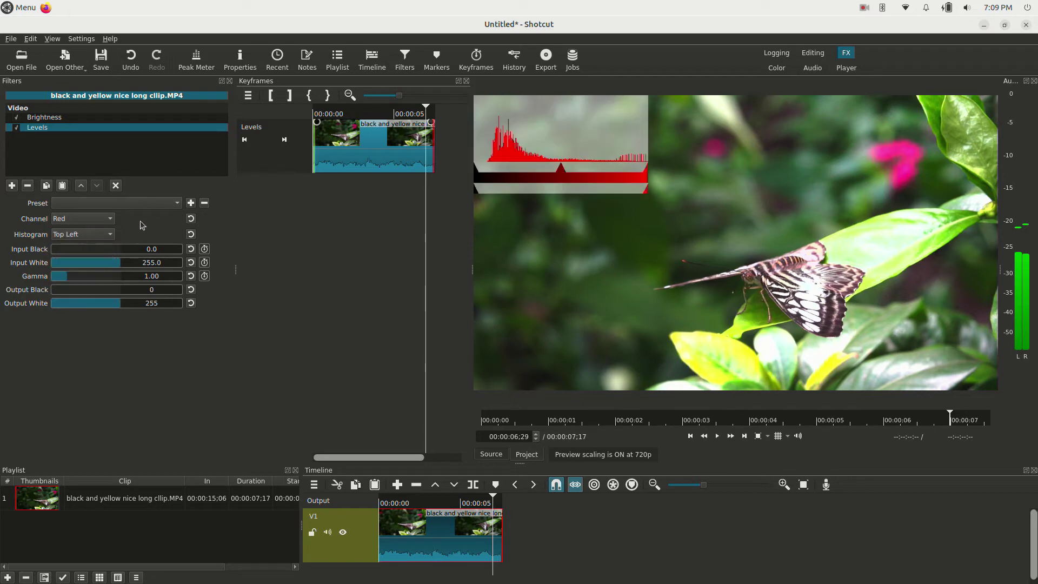
left_click(205, 249)
left_click(205, 263)
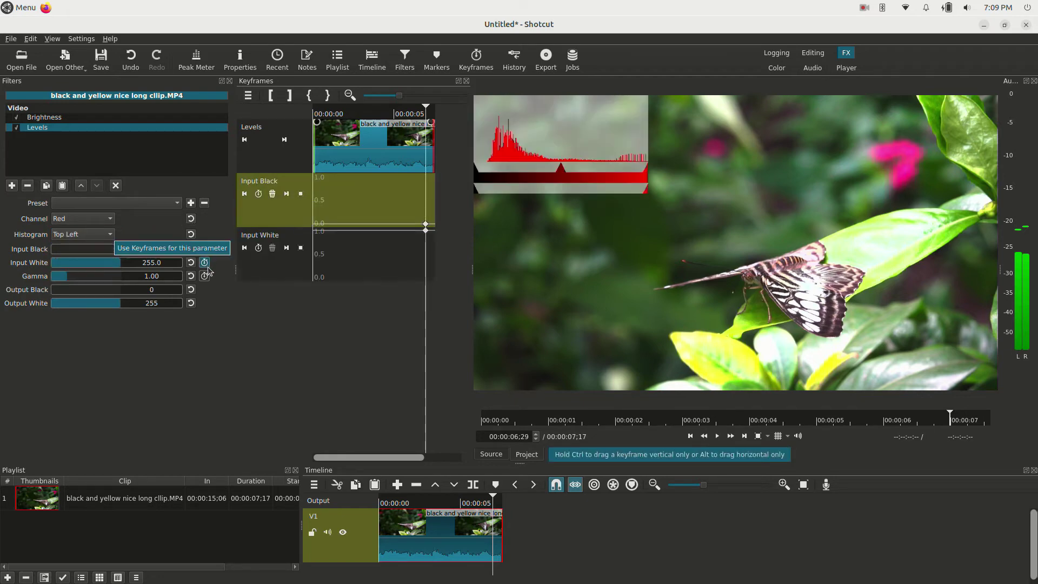
left_click(206, 276)
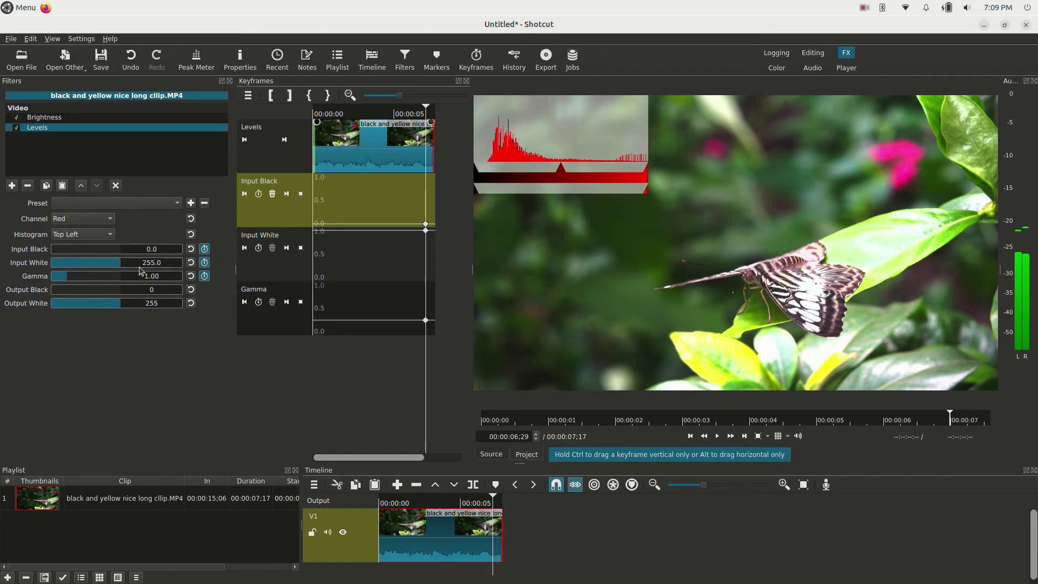
Set Gamma to 3.11 and Input White to 91.1 at 00:00:02:22, then play back.
left_click_drag(63, 278, 95, 306)
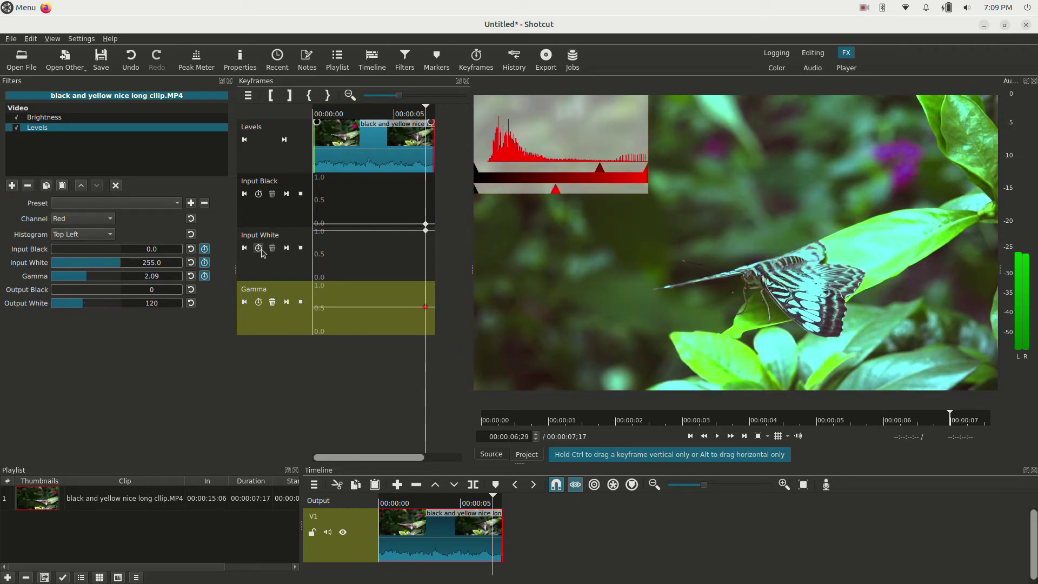
left_click_drag(426, 308, 399, 296)
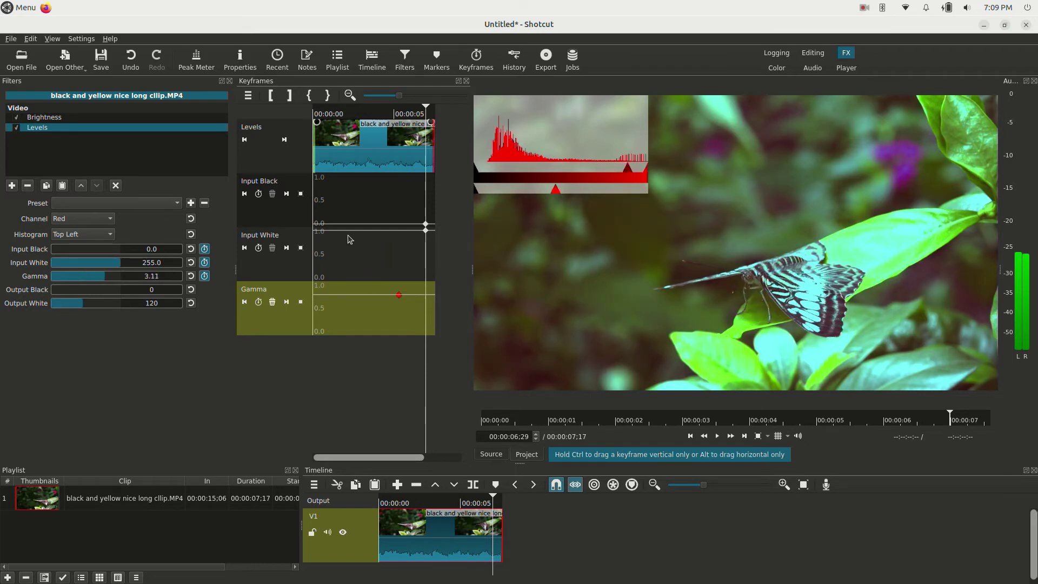
left_click(356, 122)
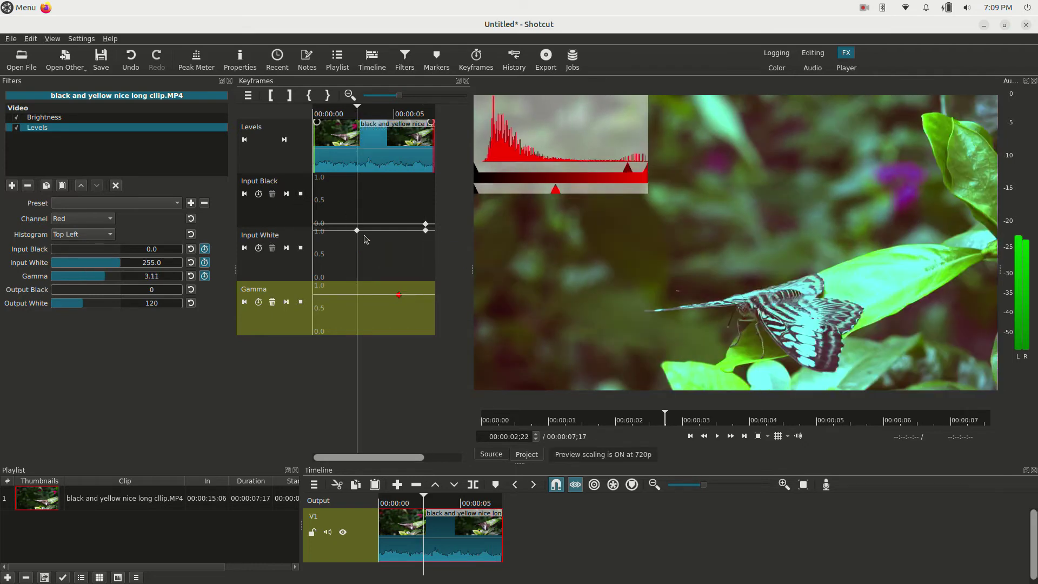
left_click_drag(357, 230, 347, 258)
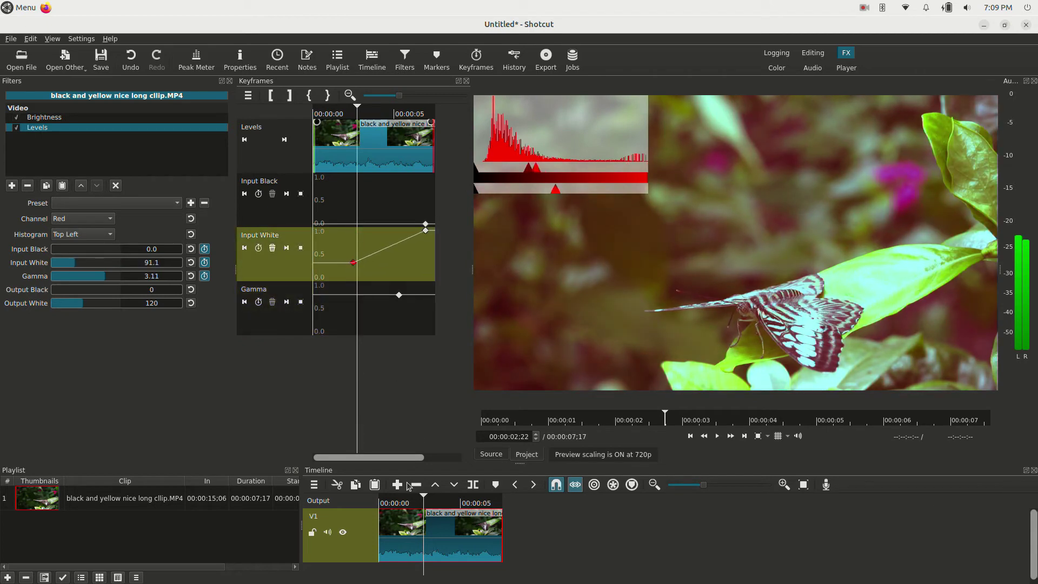
left_click(393, 501)
key("space")
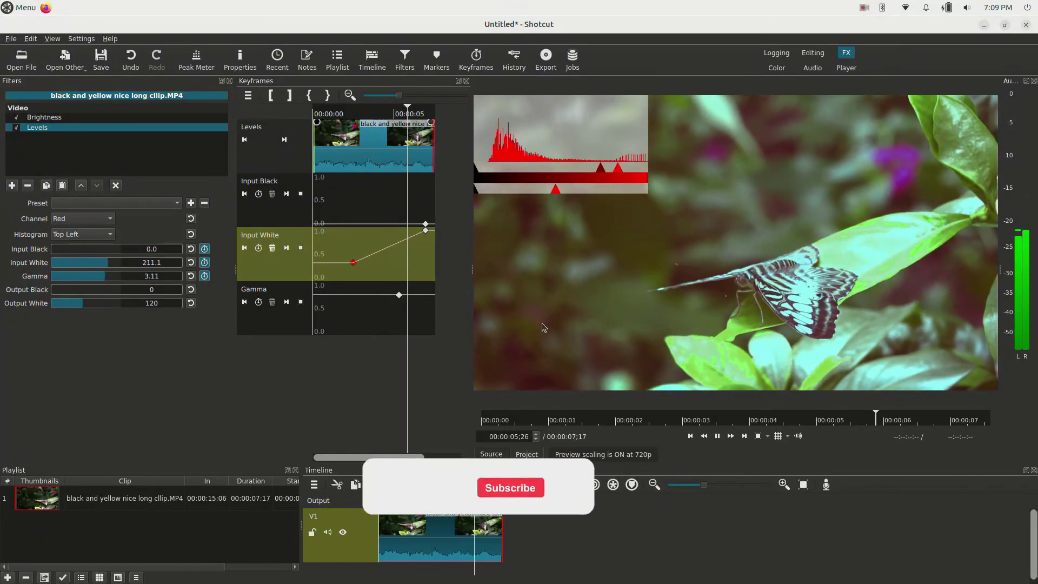
key("space")
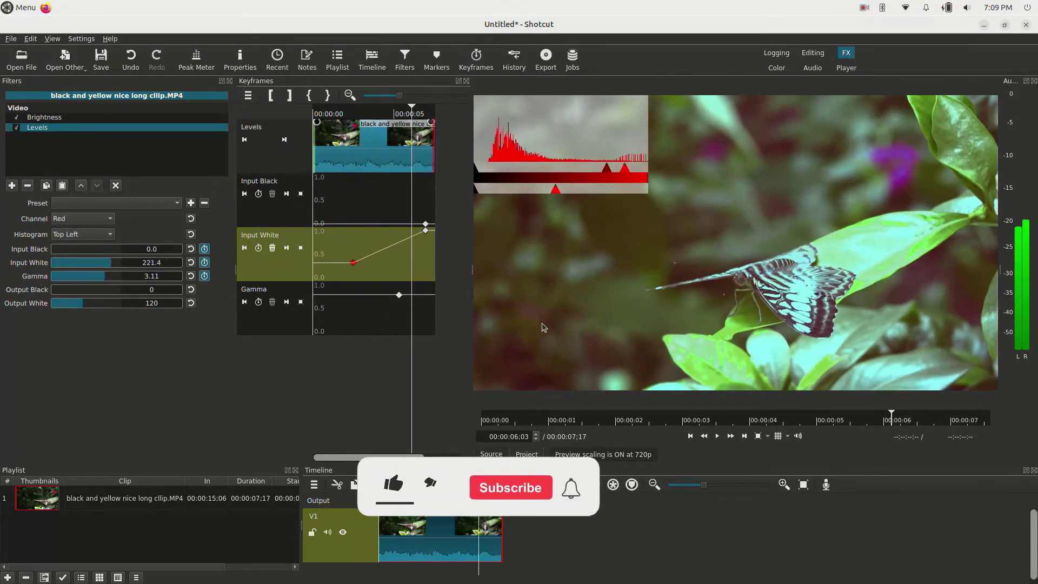
Remove the Levels filter and append a second butterfly clip copy after the first on V1.
left_click(28, 187)
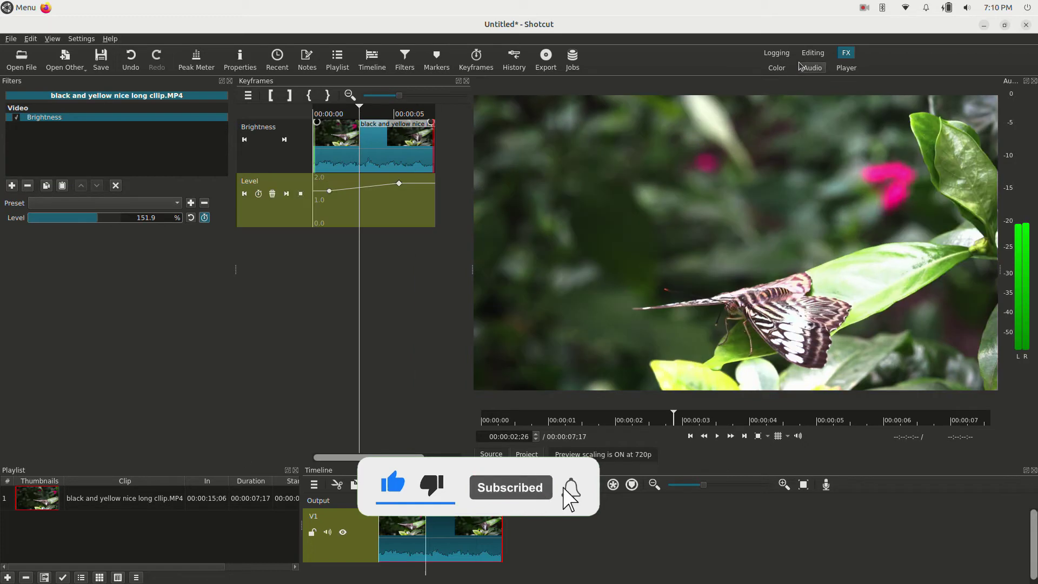
left_click(813, 52)
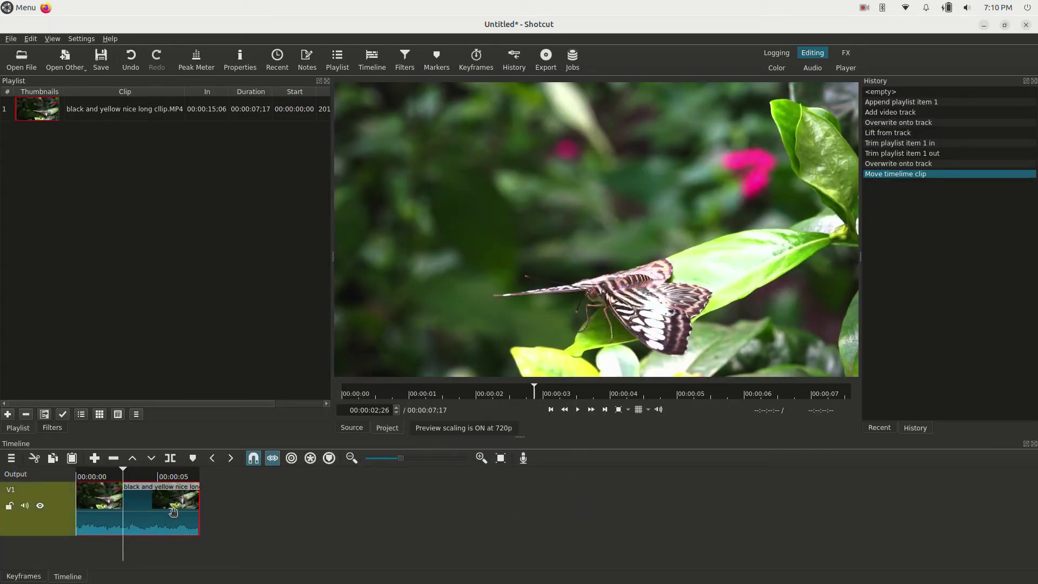
key("End")
key("v")
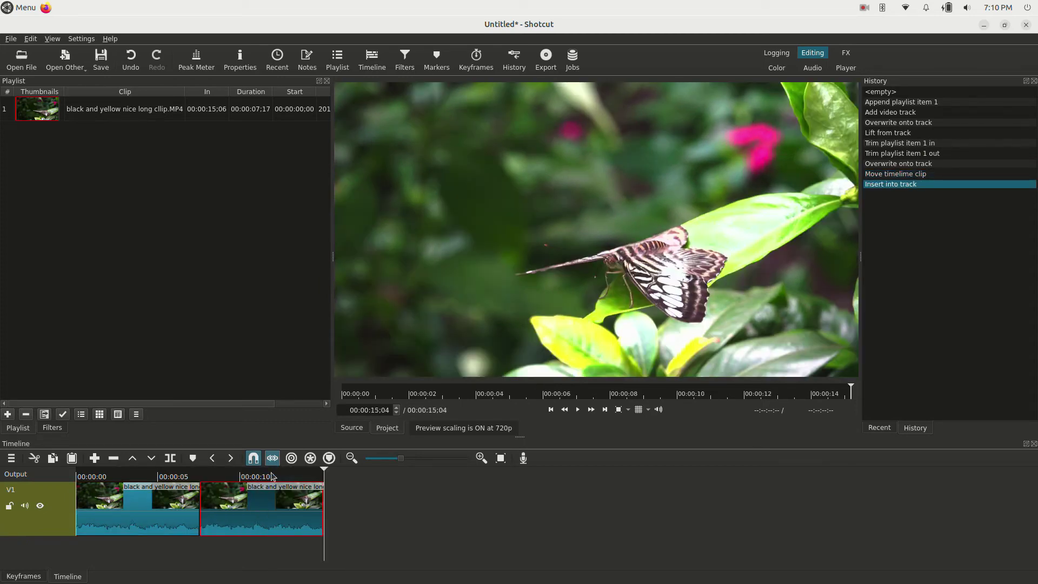
Select the second clip at 00:00:11:28 and remove its Brightness filter in the FX layout.
left_click(272, 477)
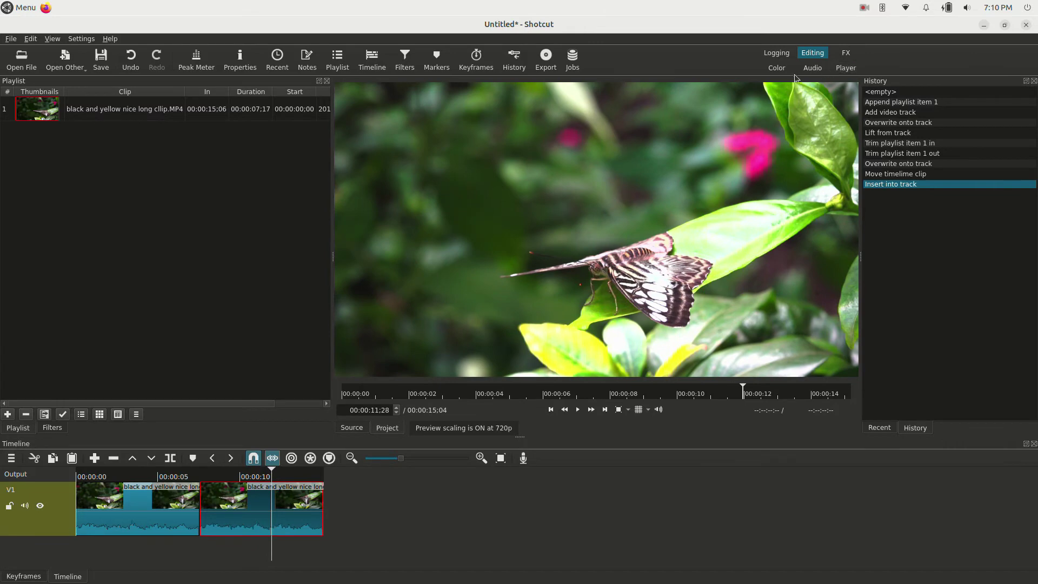
left_click(844, 53)
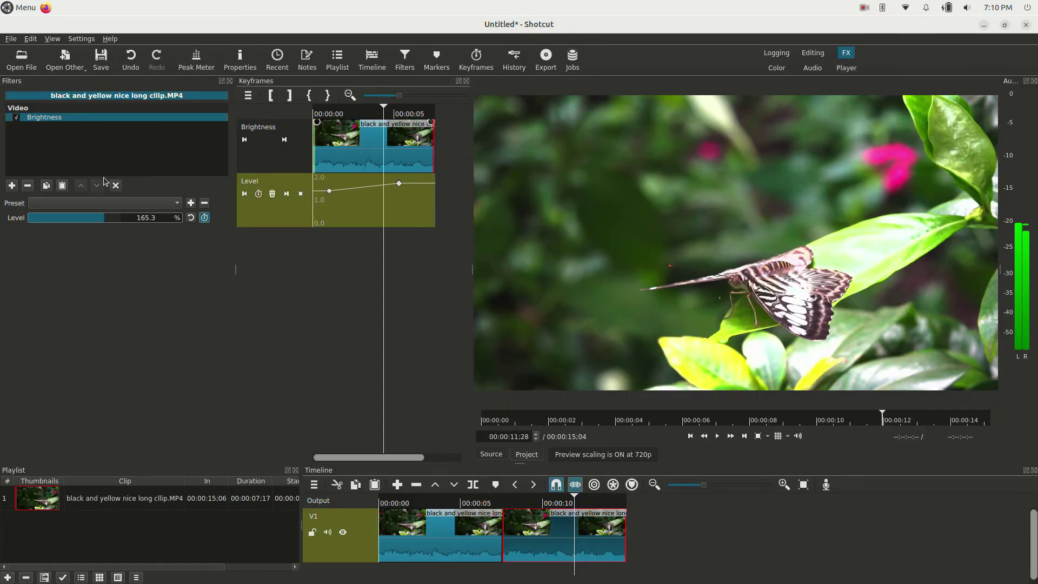
left_click(27, 186)
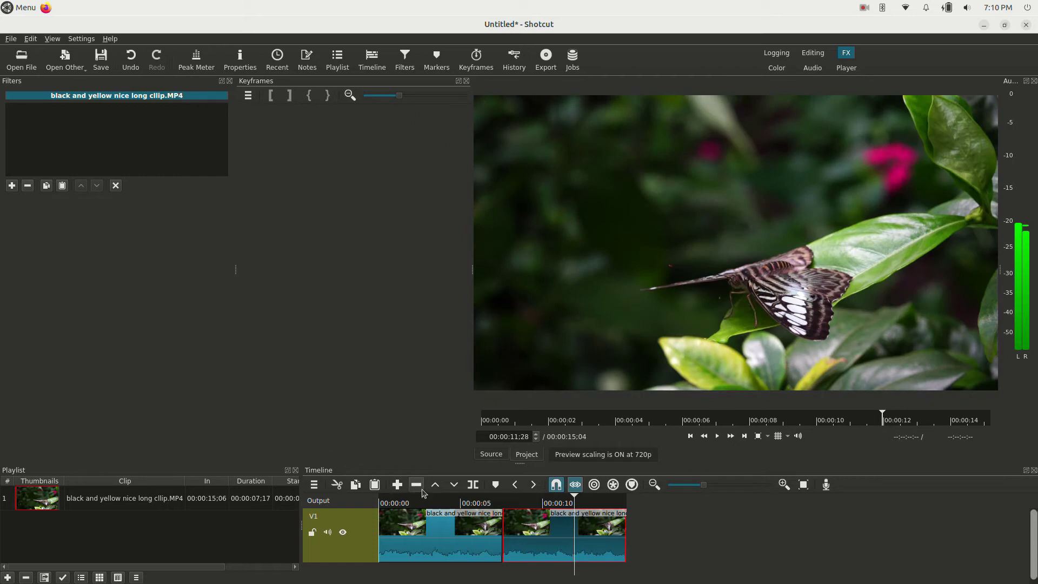
Preview the clips from about three seconds.
left_click(438, 497)
key("space")
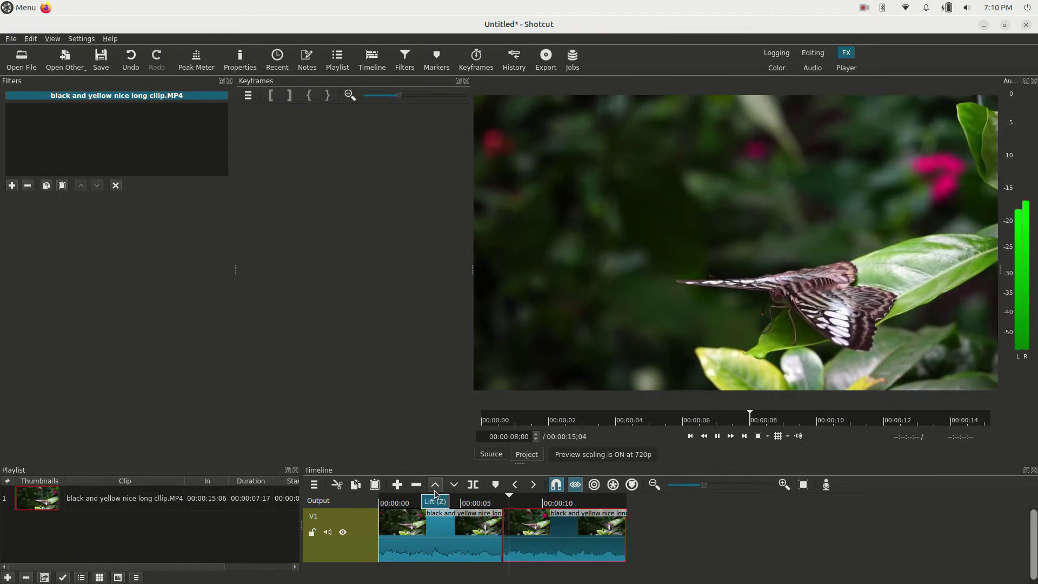
key("space")
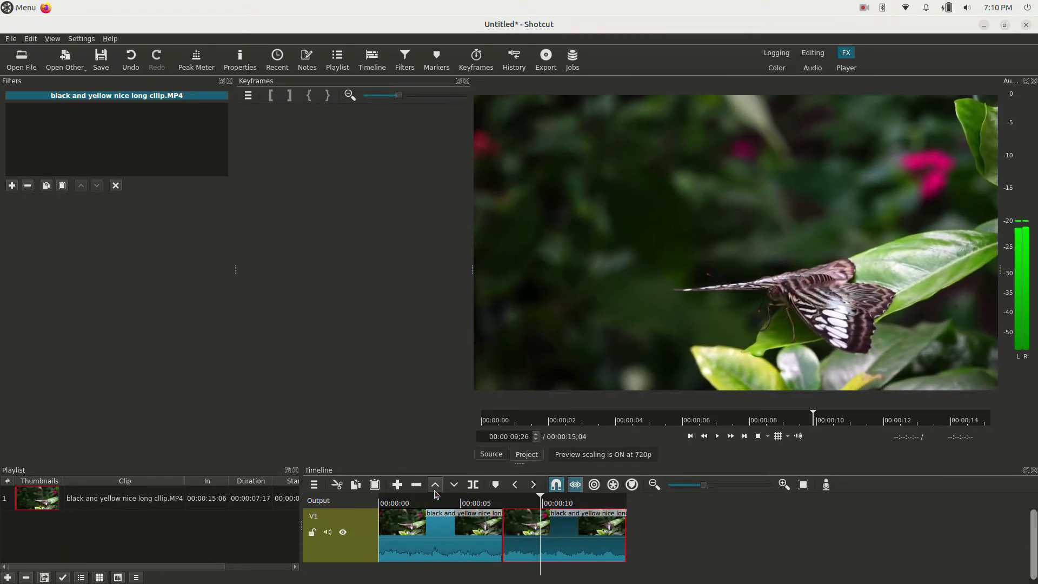
On the first clip, raise the first Brightness Level keyframe to about 2.0 and lower the second.
left_click(438, 524)
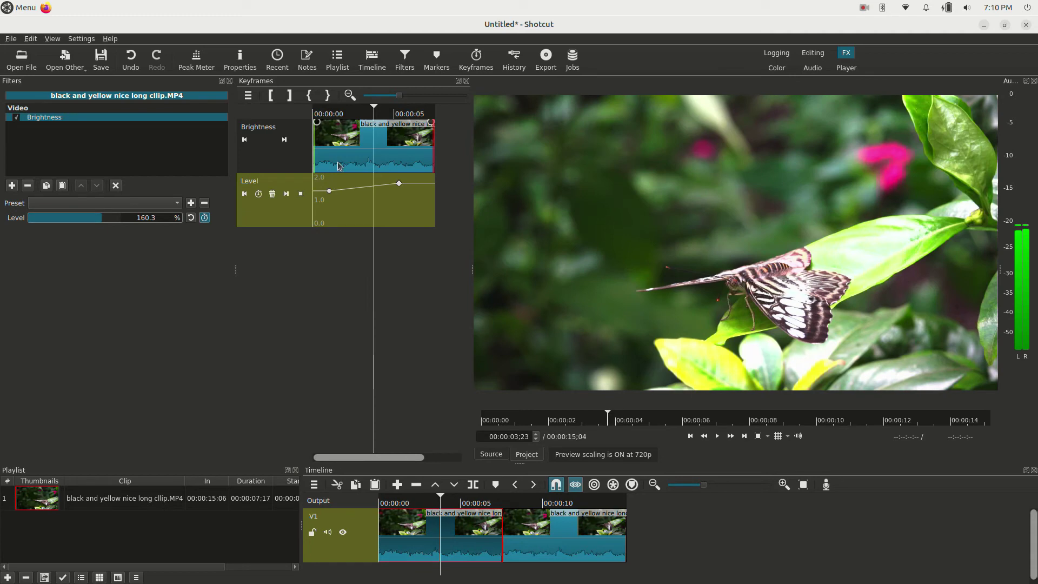
left_click_drag(329, 192, 327, 181)
left_click_drag(402, 188, 398, 192)
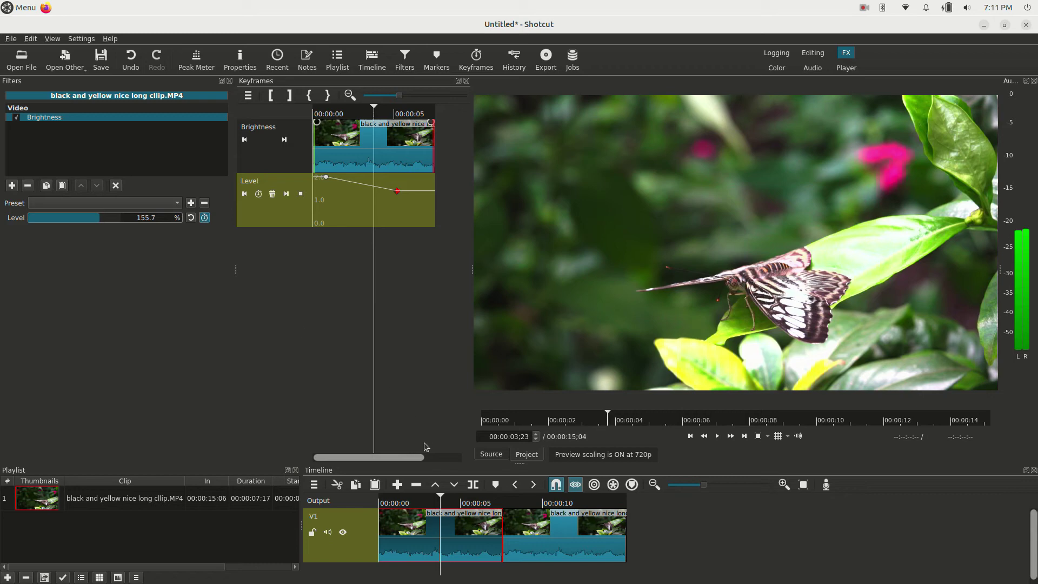
Paste the copied Brightness filter onto the second clip, then preview from about six seconds.
left_click(546, 516)
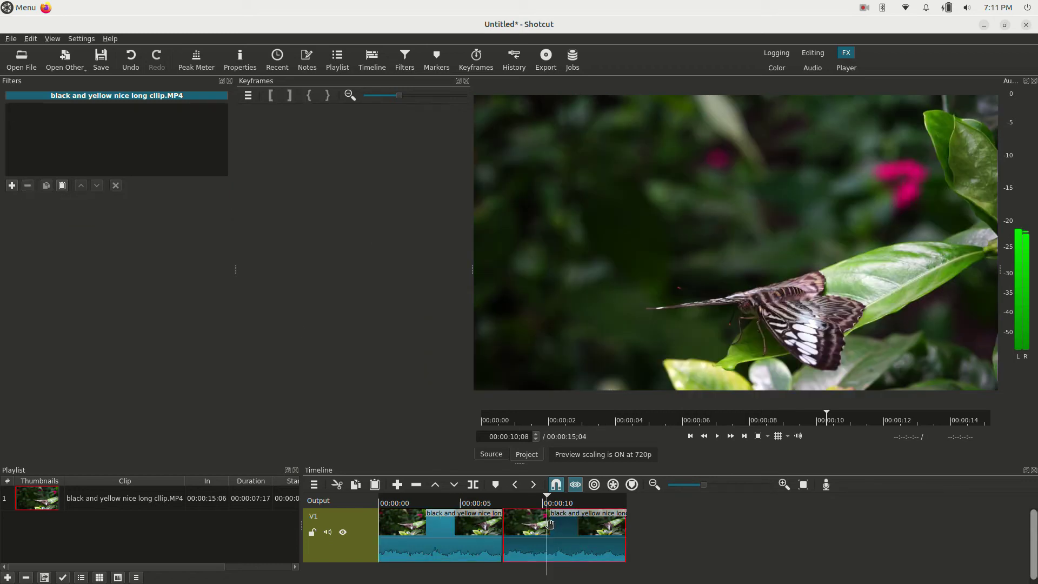
left_click(62, 186)
left_click_drag(538, 502, 477, 508)
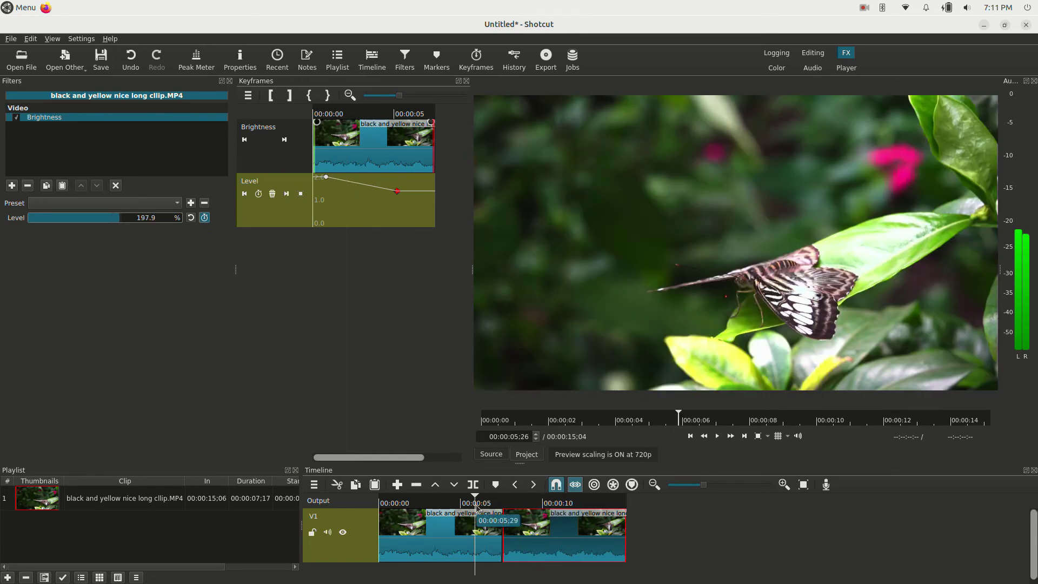
key("space")
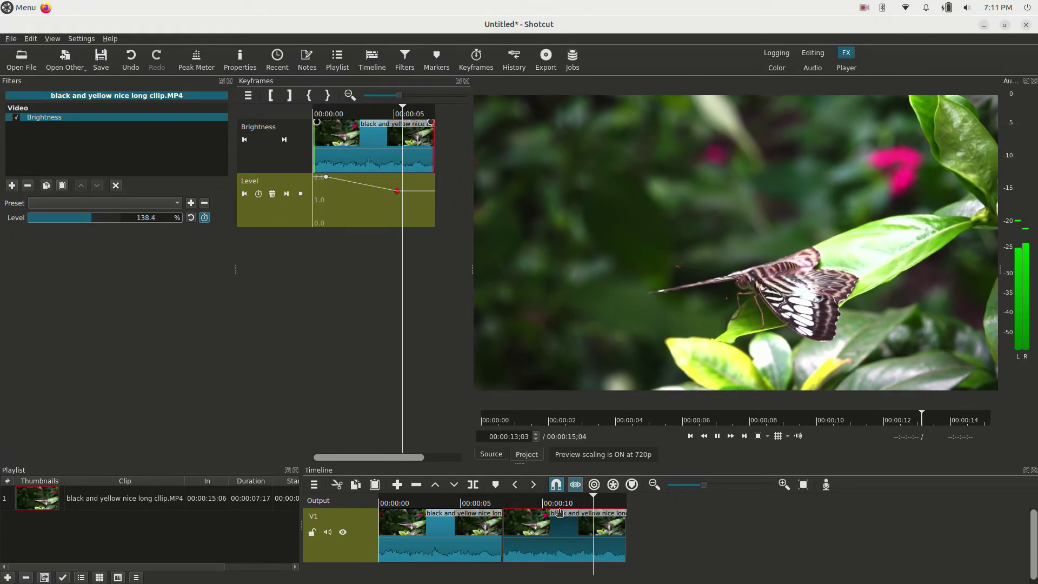
key("space")
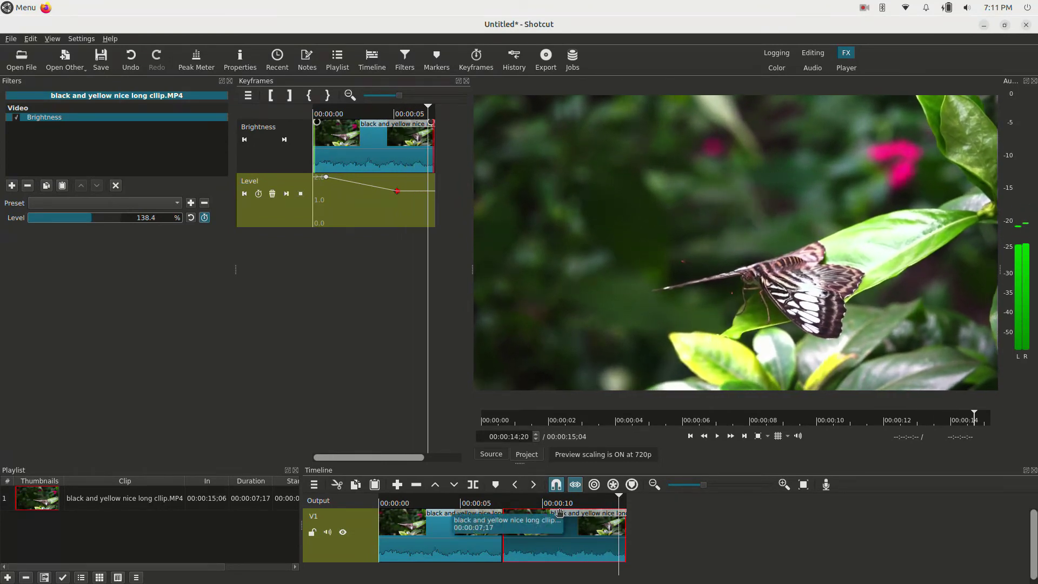
Delete the Brightness filter from both the first and second clips.
left_click(479, 526)
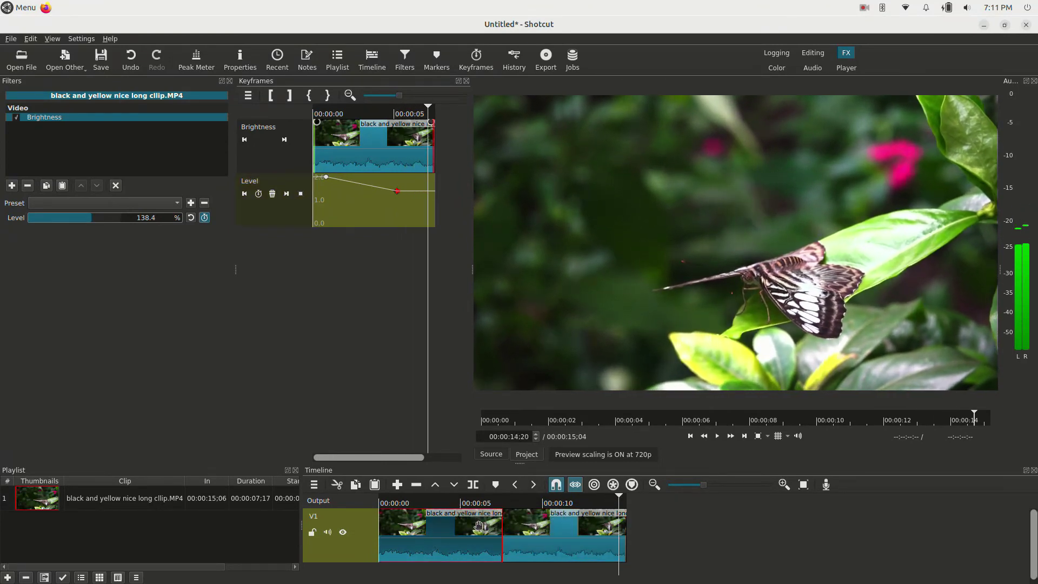
left_click(26, 186)
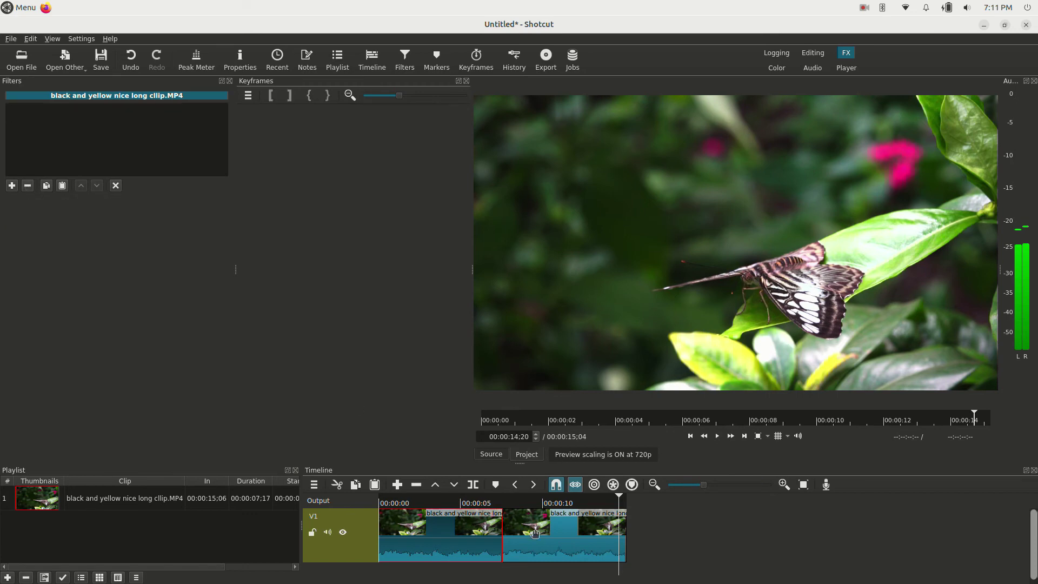
left_click(549, 545)
left_click(28, 185)
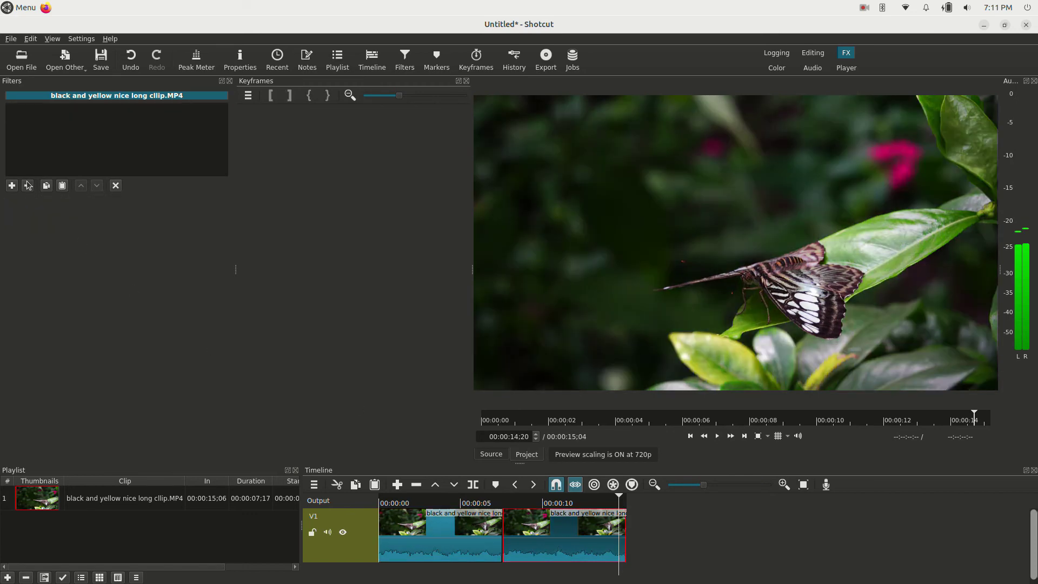
For the first clip, browse the video filter list down to Posterize.
left_click(426, 520)
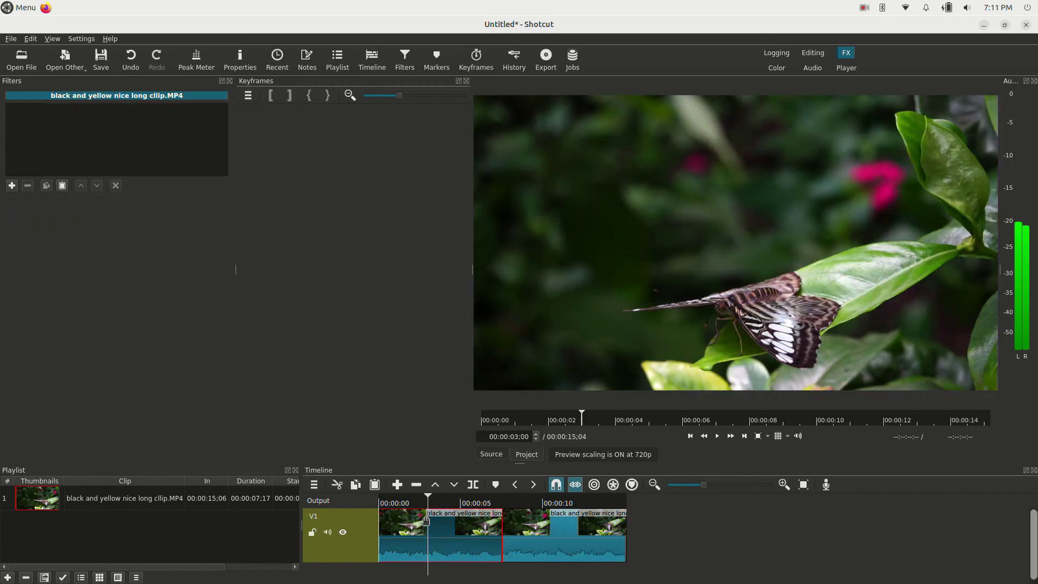
left_click(11, 185)
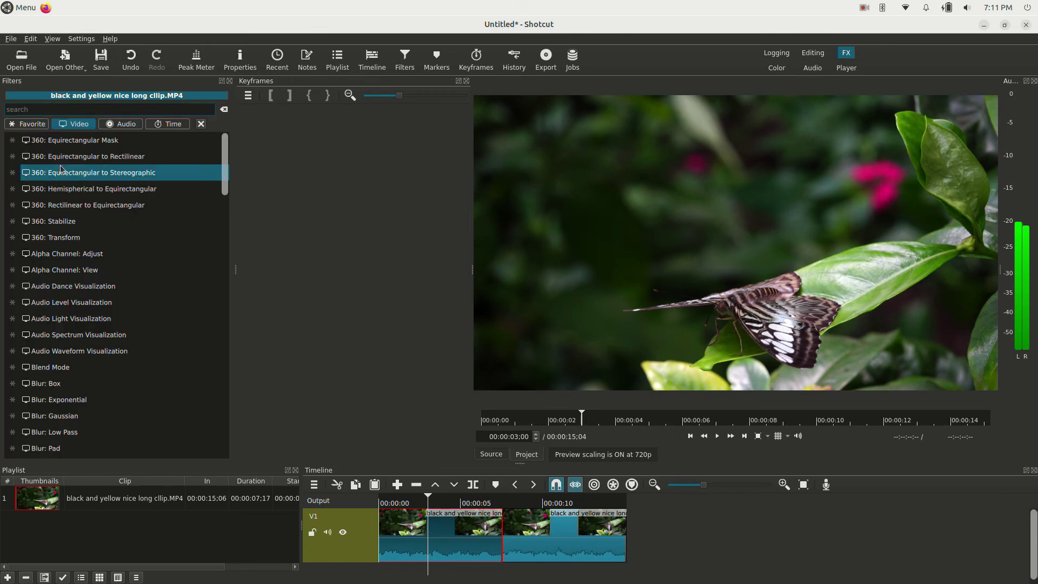
scroll(114, 294, "down", 5)
scroll(115, 294, "down", 5)
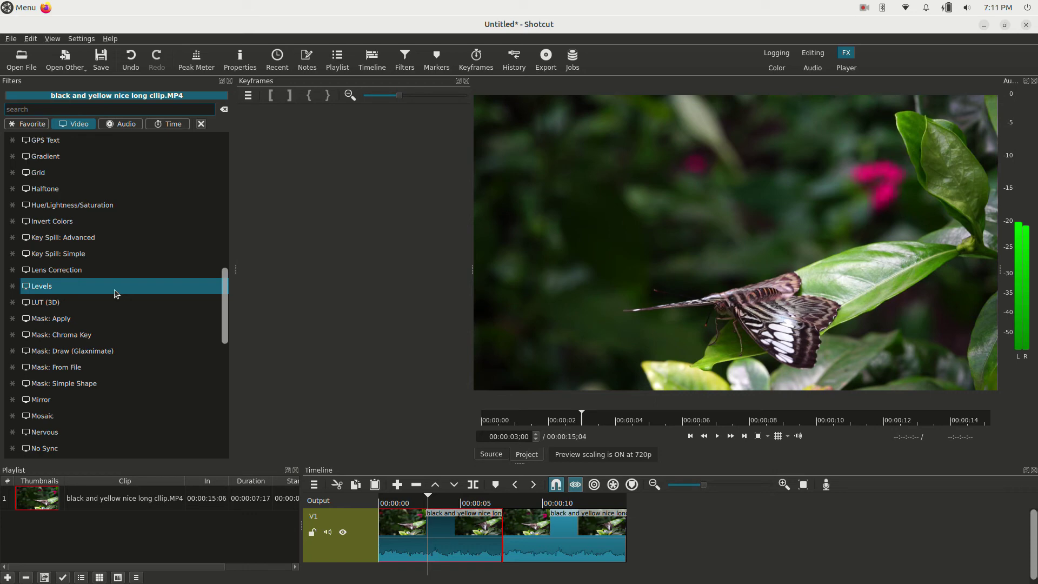
scroll(114, 294, "down", 5)
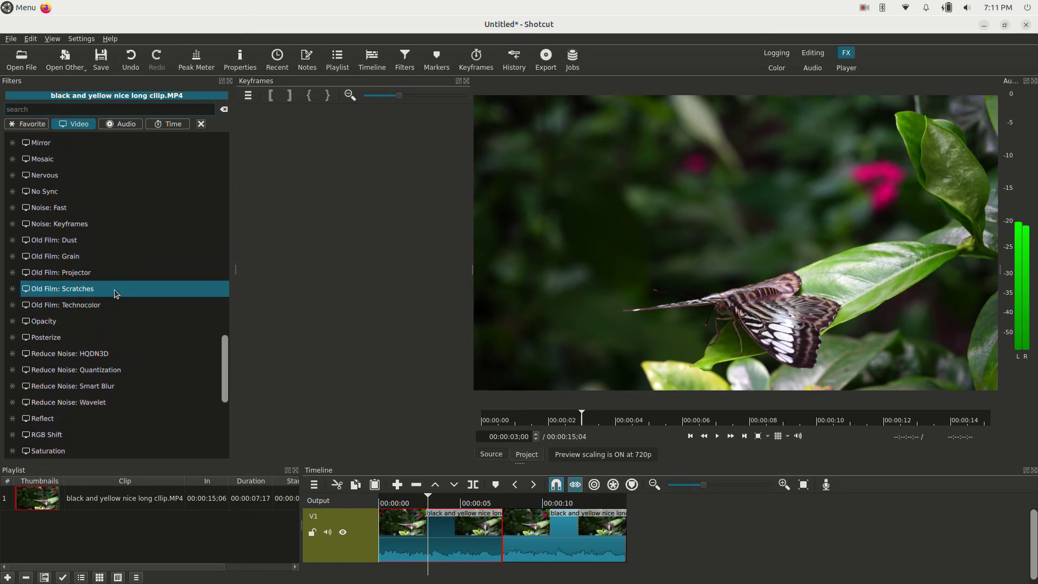
scroll(115, 294, "down", 3)
scroll(114, 294, "up", 2)
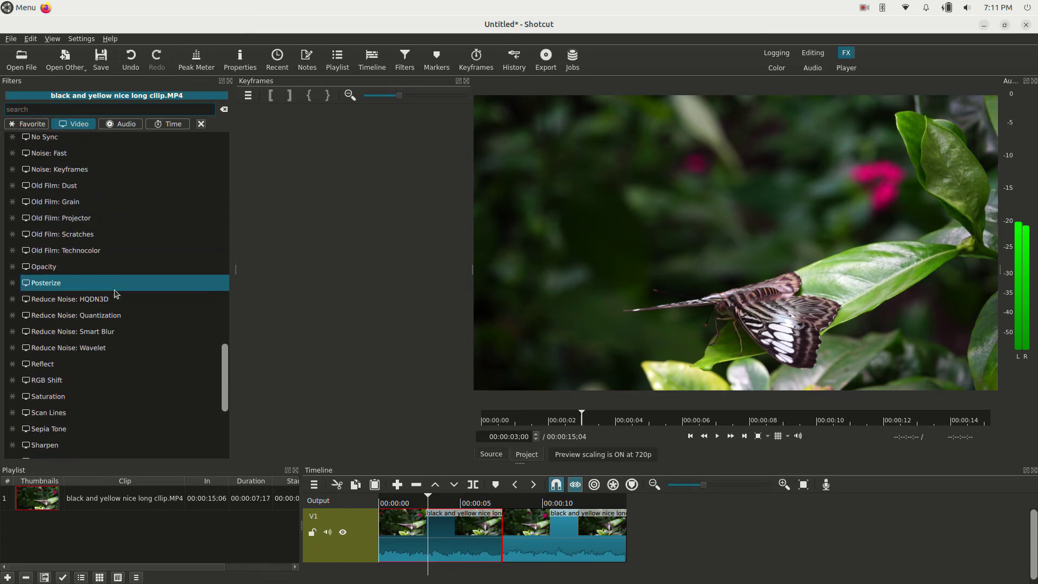
scroll(115, 292, "up", 1)
Add Posterize with Levels keyframed at 100% at 00:00:01:11 and 0% at 00:00:04:26.
left_click(66, 338)
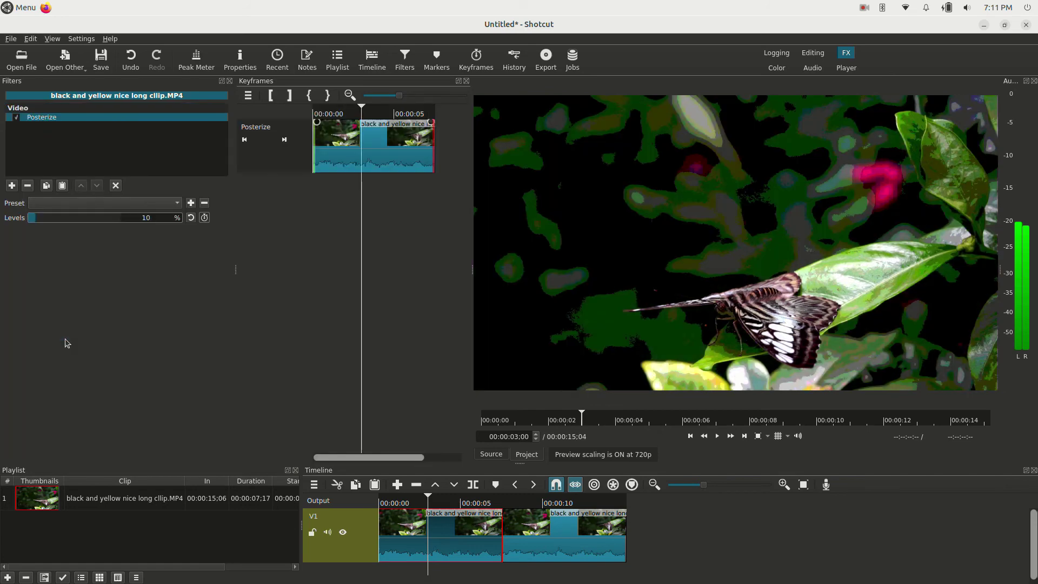
left_click(206, 219)
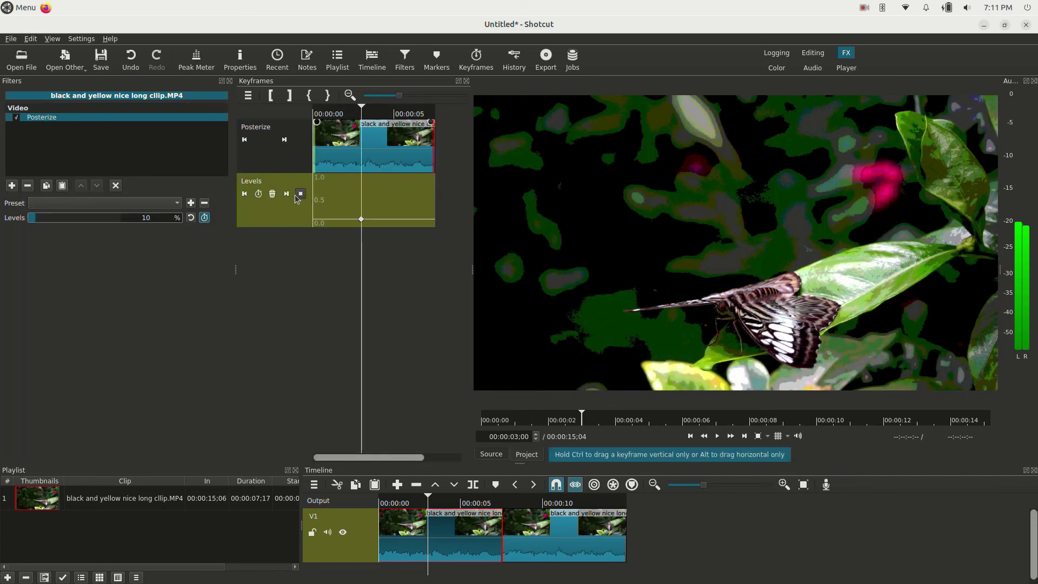
left_click(335, 112)
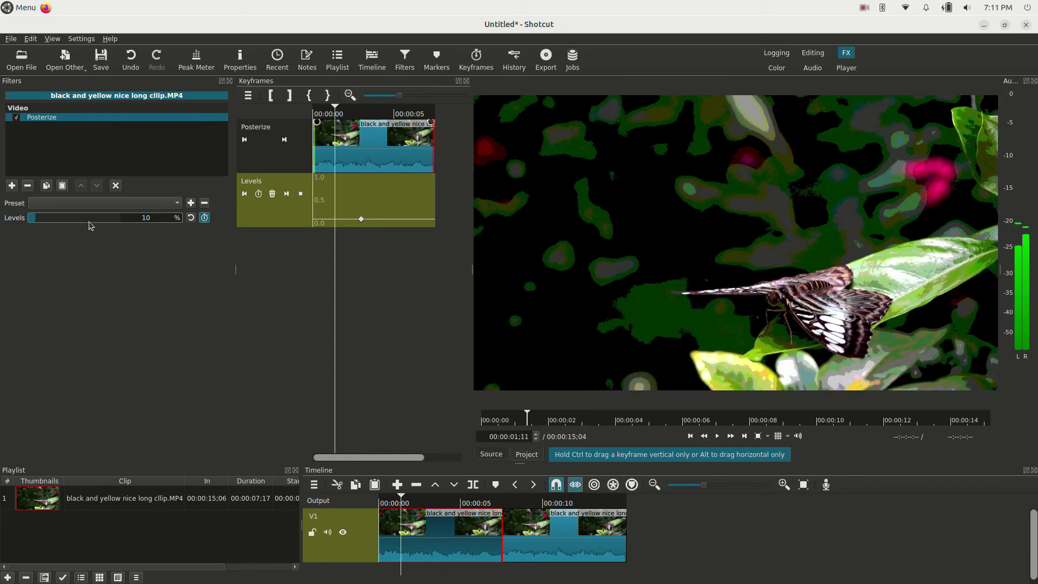
left_click_drag(37, 218, 117, 223)
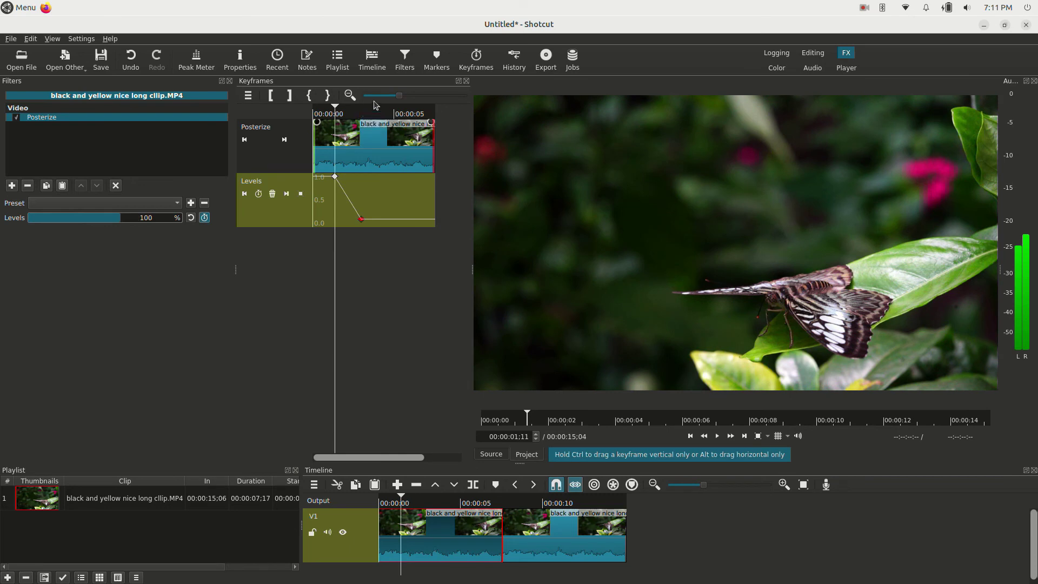
left_click(390, 112)
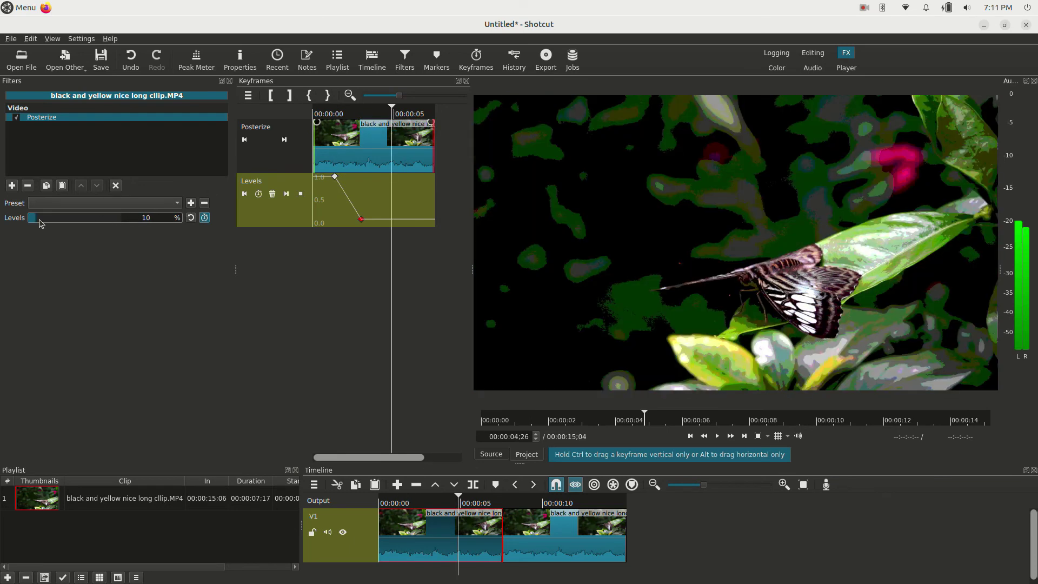
left_click_drag(34, 222, 22, 222)
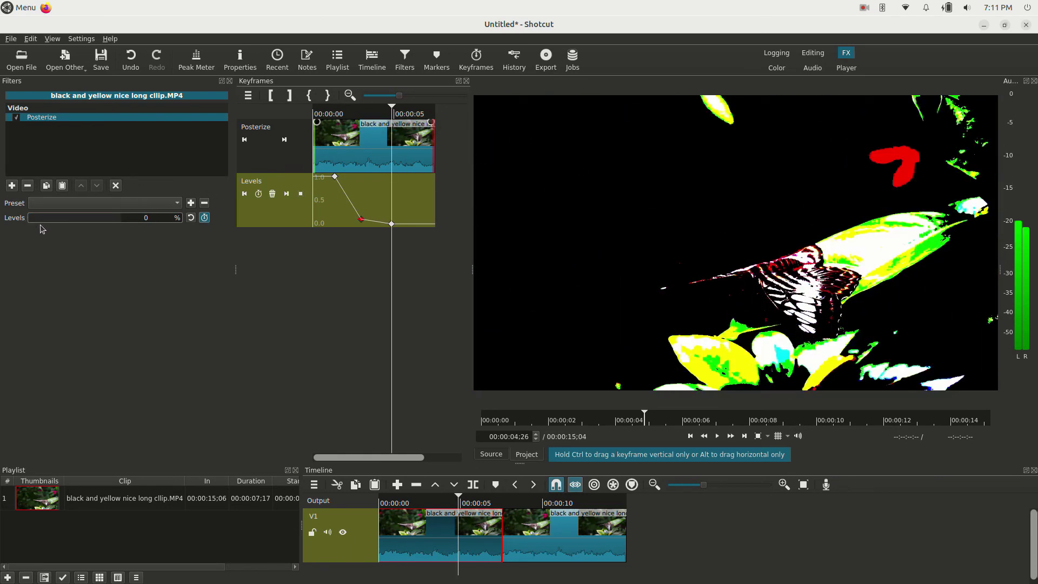
Play the posterize animation from the start of the timeline.
left_click(381, 503)
key("space")
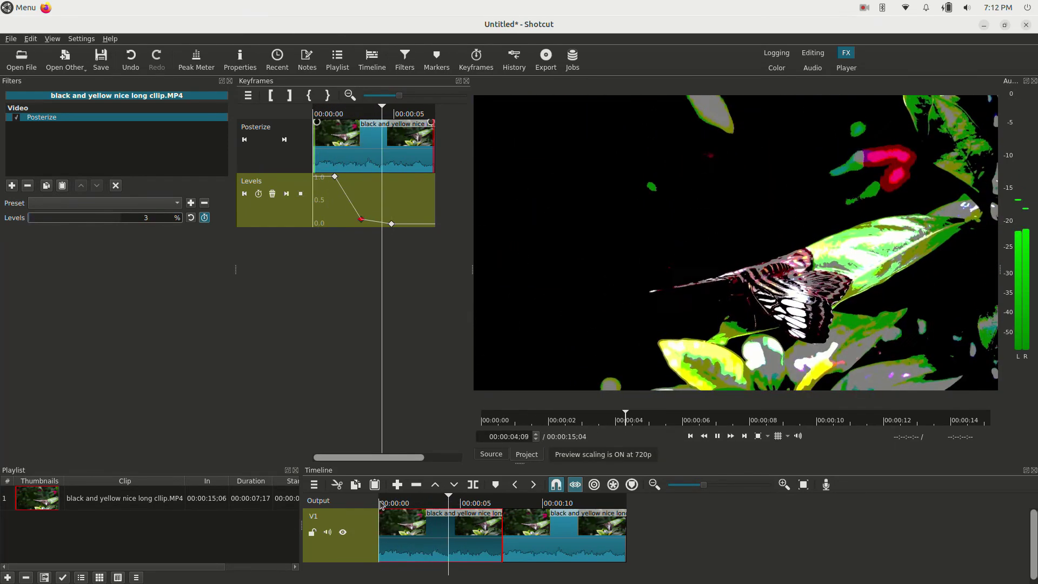
key("space")
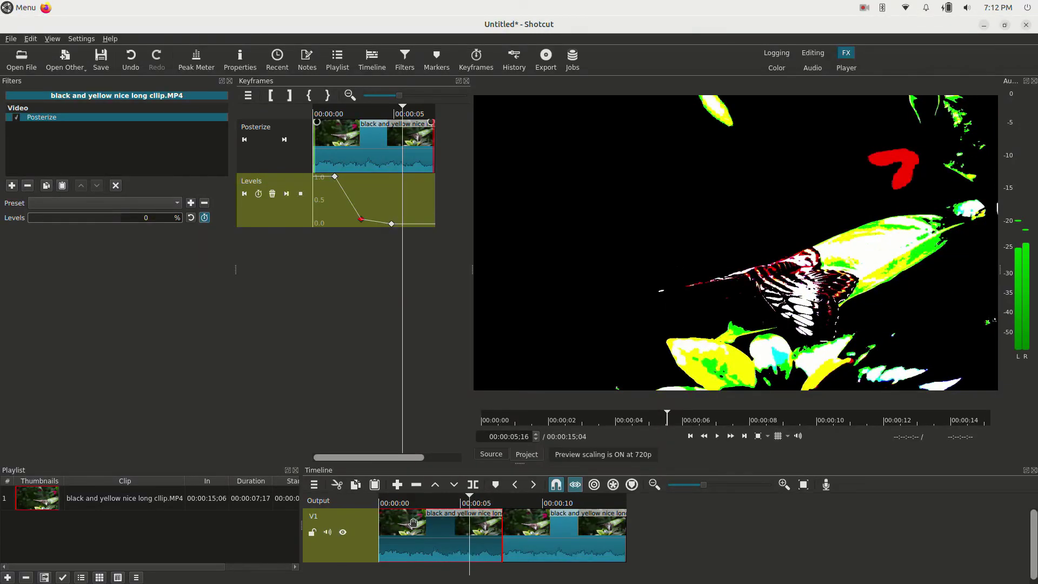
Copy the first clip's keyframed Posterize filter to the second clip and preview it.
left_click(47, 185)
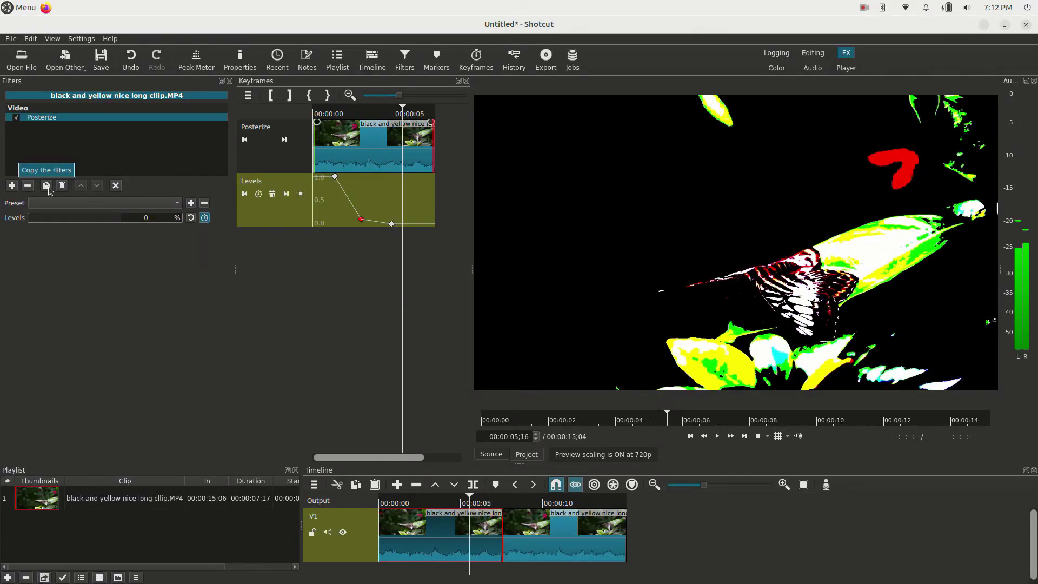
left_click(544, 523)
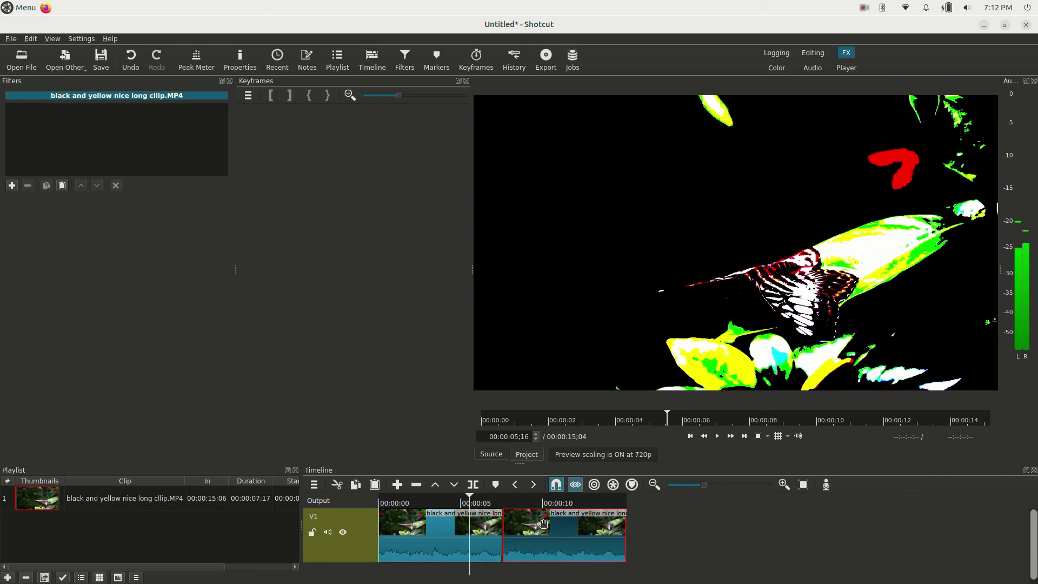
left_click(62, 185)
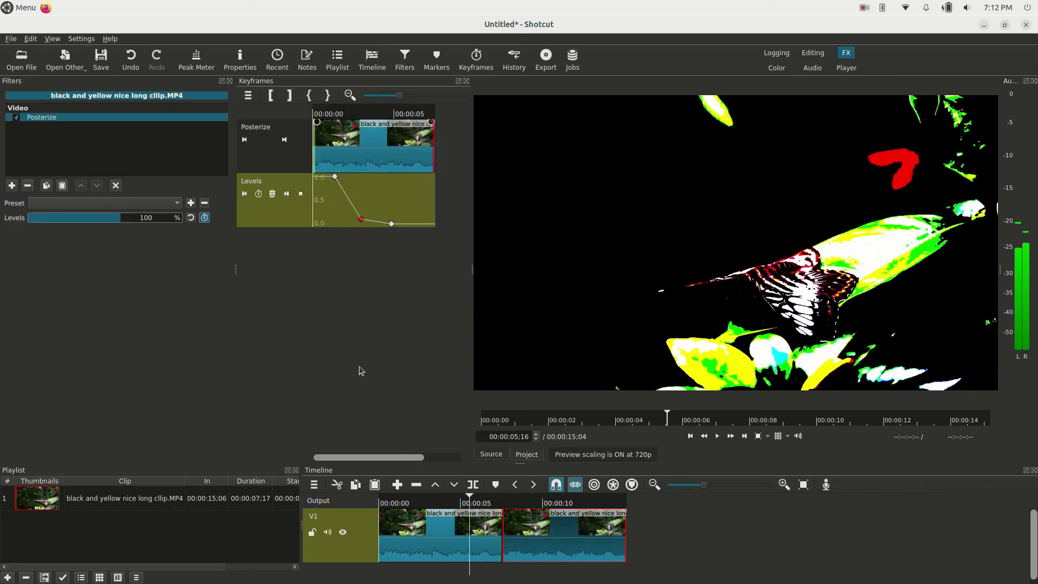
key("space")
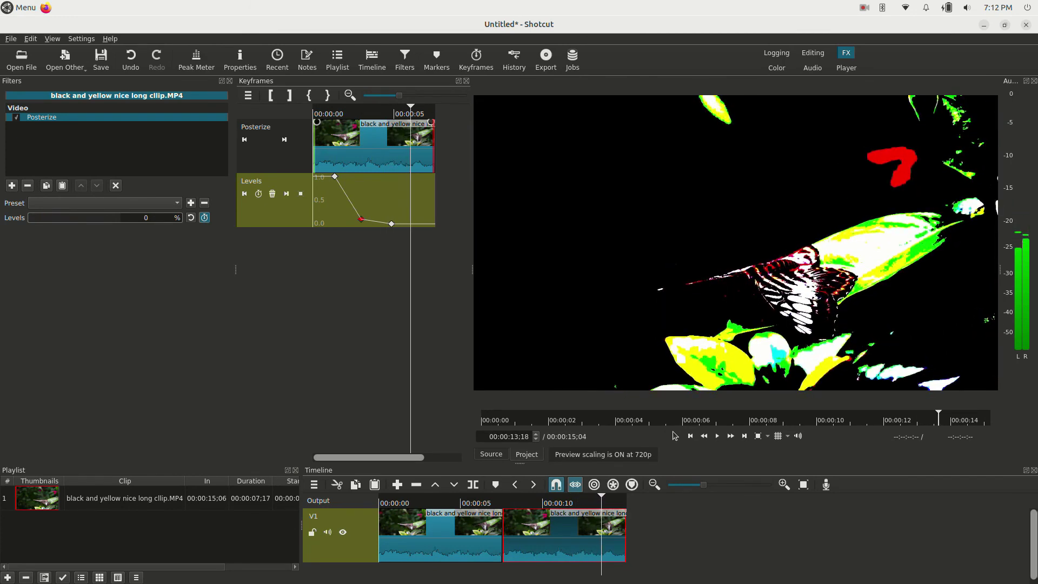
key("space")
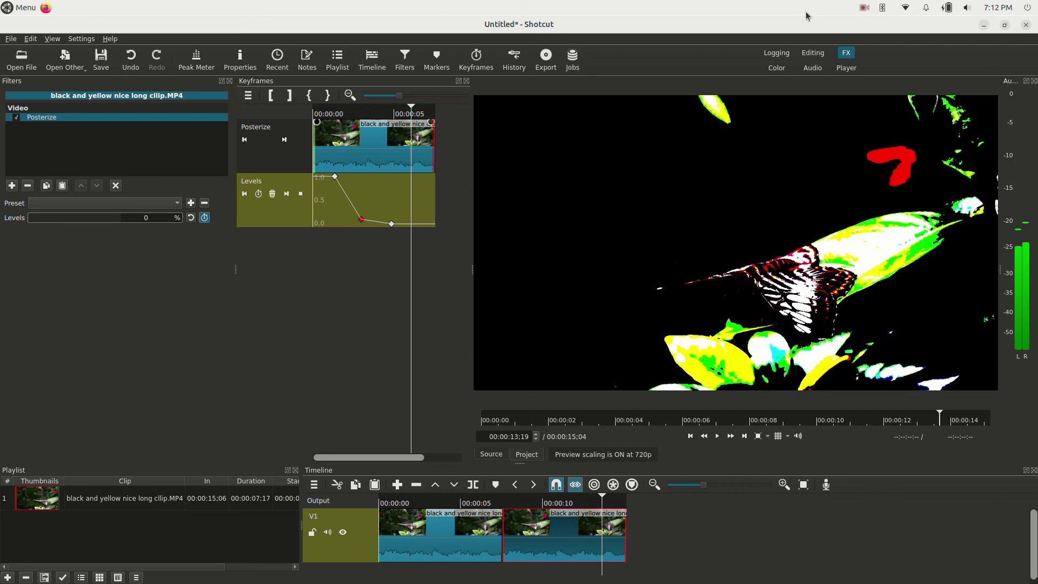
left_click(864, 9)
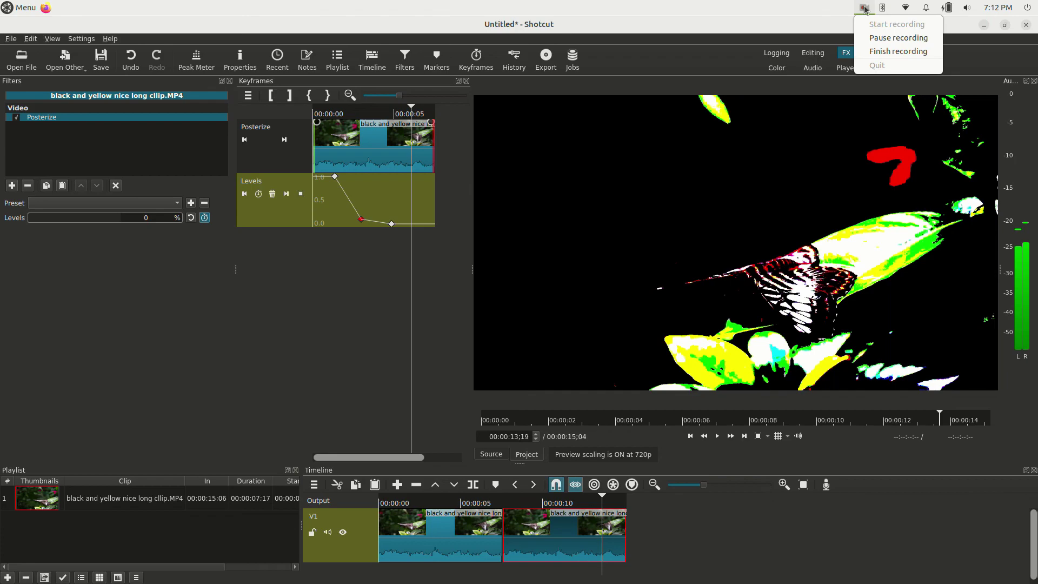